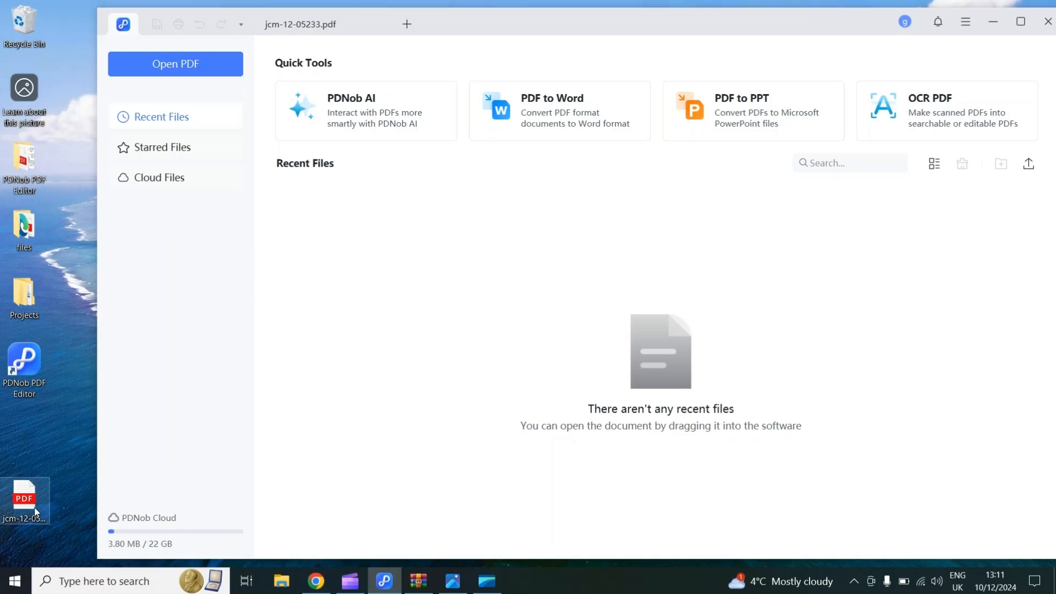
- Open jcm-12-05233.pdf from the desktop in the PDF editor and maximize the editor window
drag(34, 512, 388, 313)
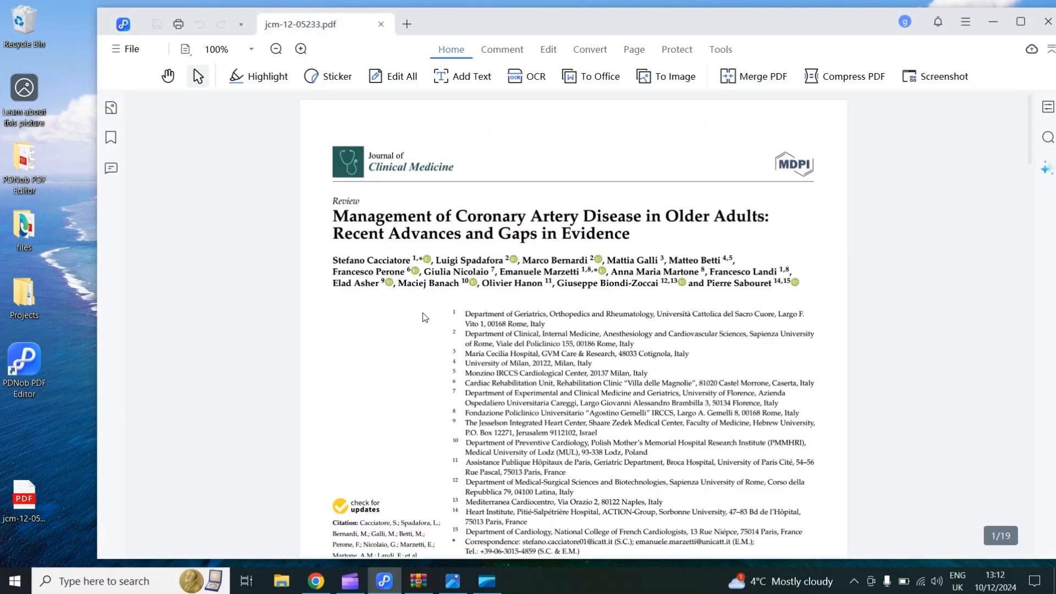
double_click(1025, 31)
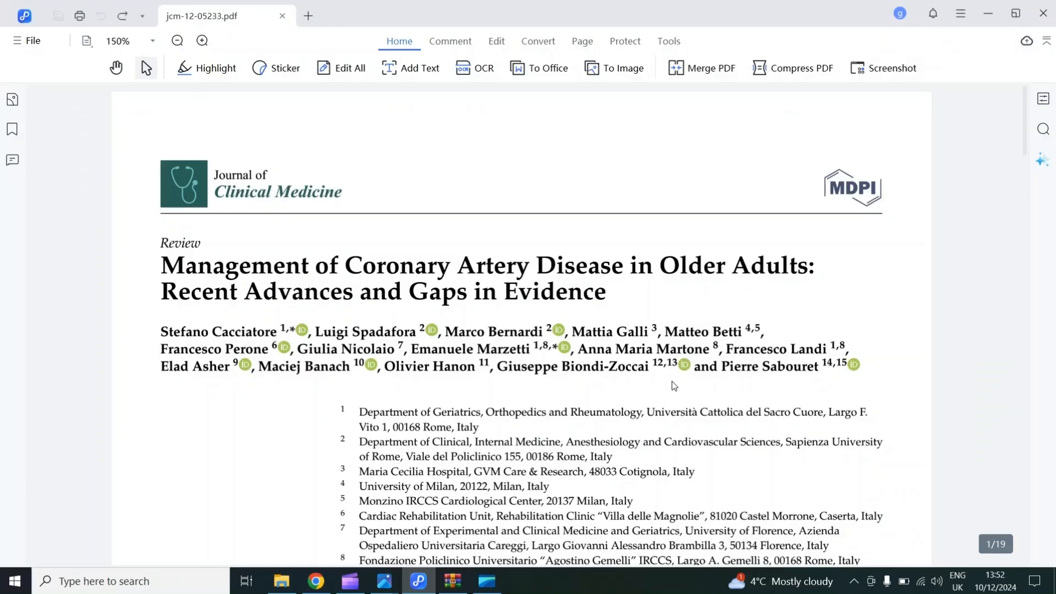
- Edit the text of the abstract on page 1, inserting "dfgdfgfd" directly before "Coronary artery disease"
scroll(668, 393, down, 3)
scroll(673, 380, down, 4)
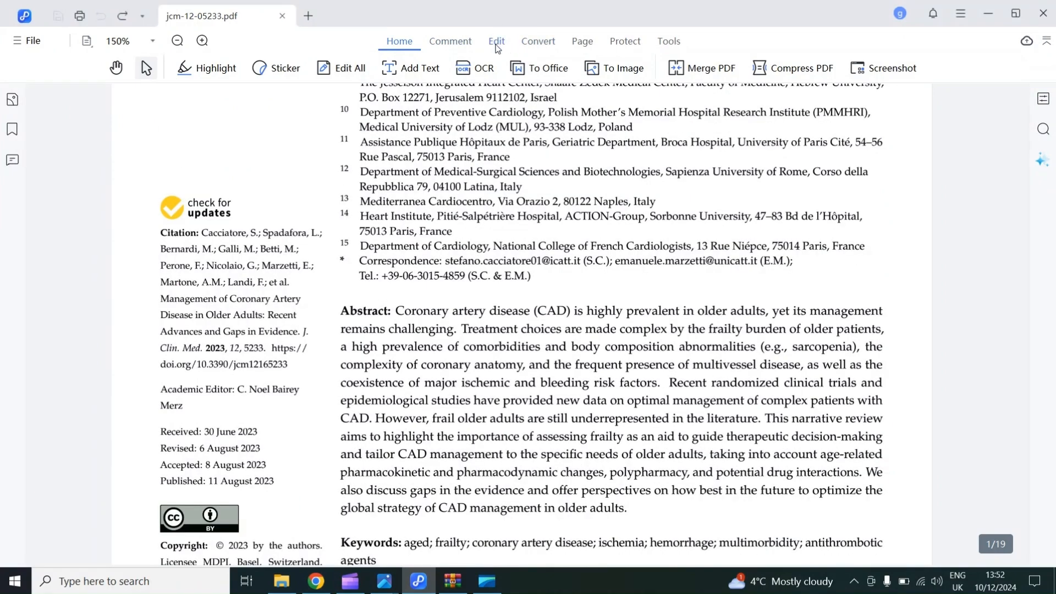
click(497, 43)
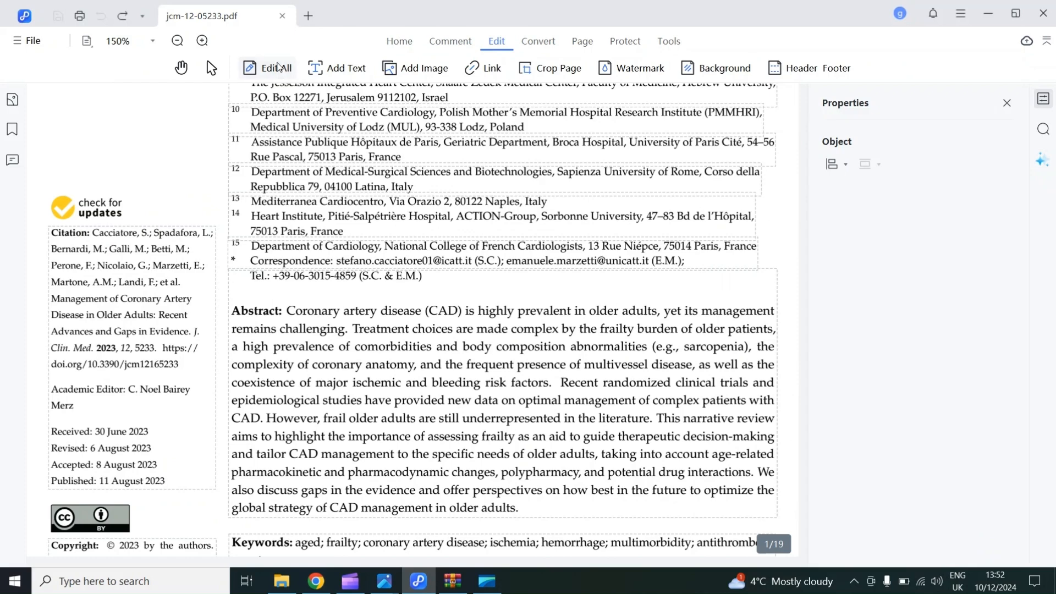
mouse_move(278, 68)
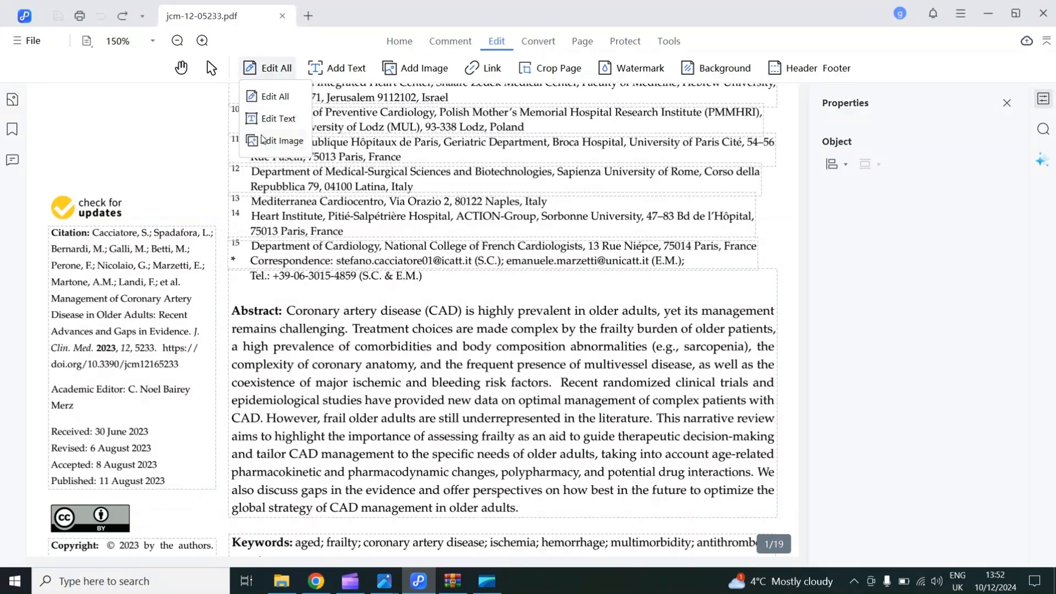
click(277, 120)
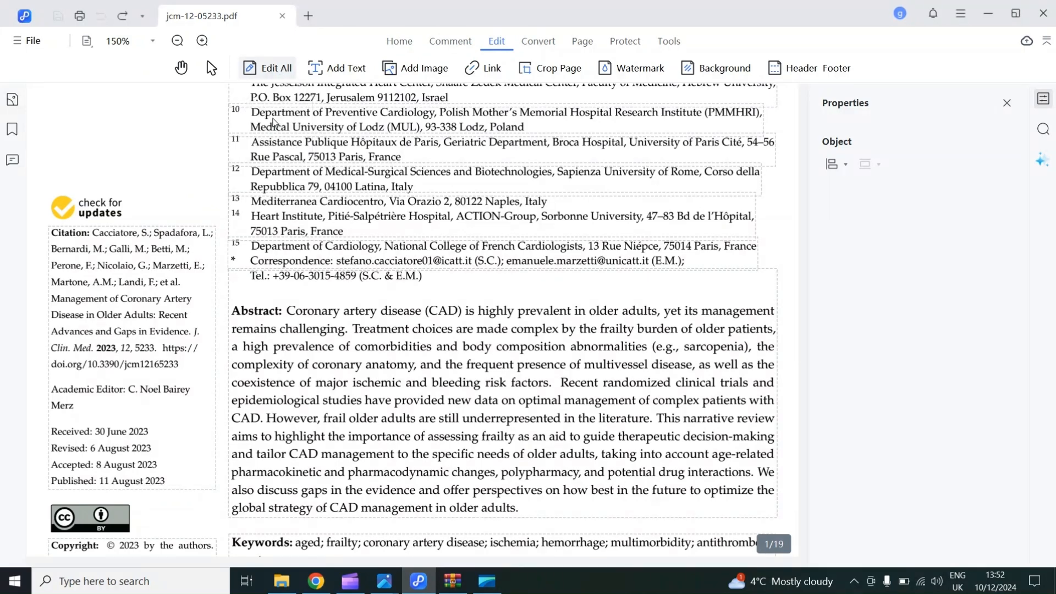
click(287, 312)
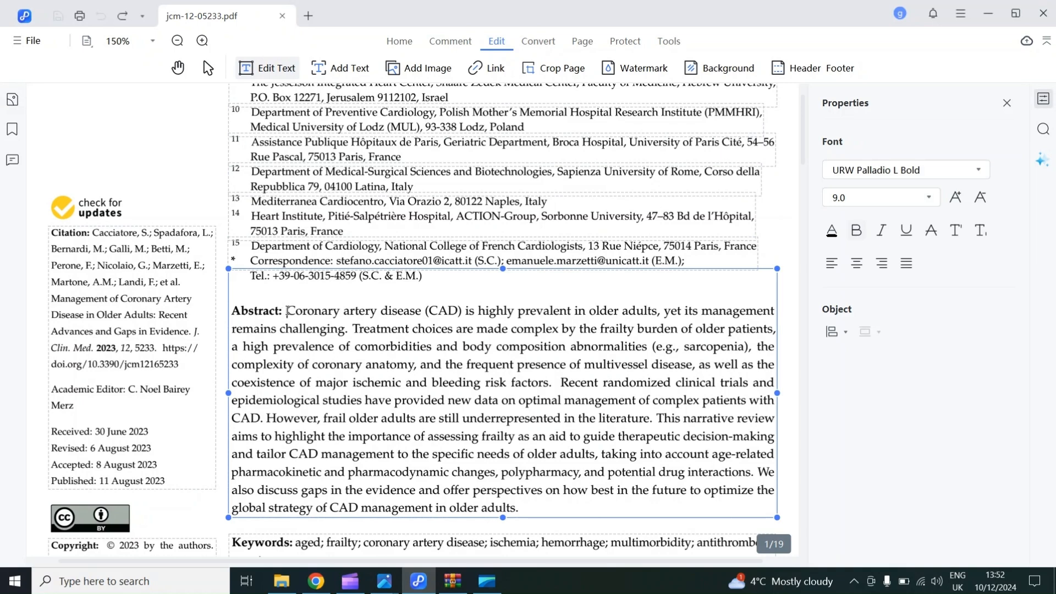
text(dfgdfgfd)
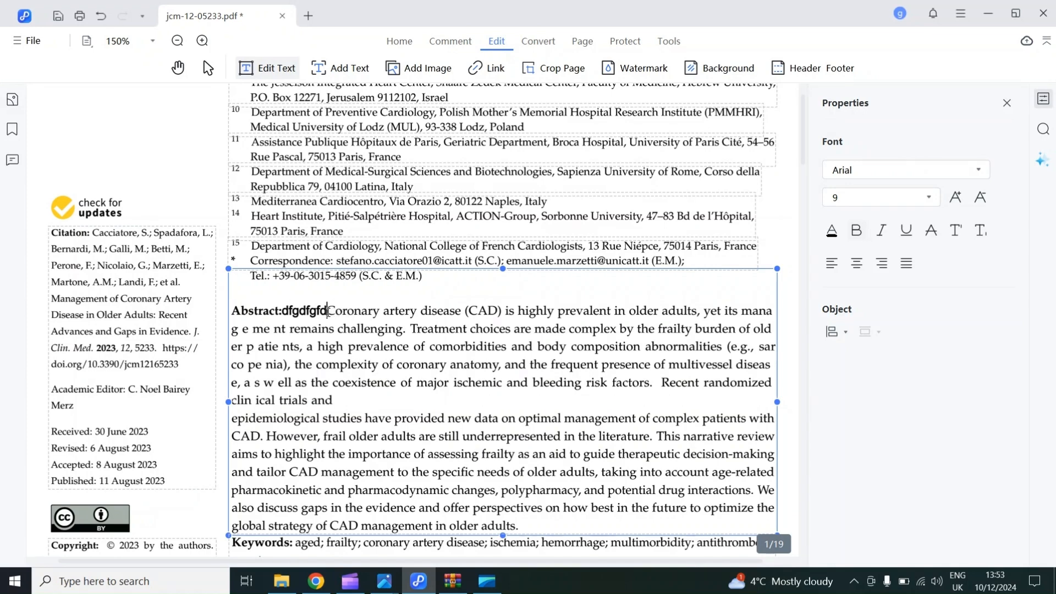
- Change the words "Coronary artery disease" at the start of the abstract to Arial Narrow and choose another font size
drag(328, 311, 466, 310)
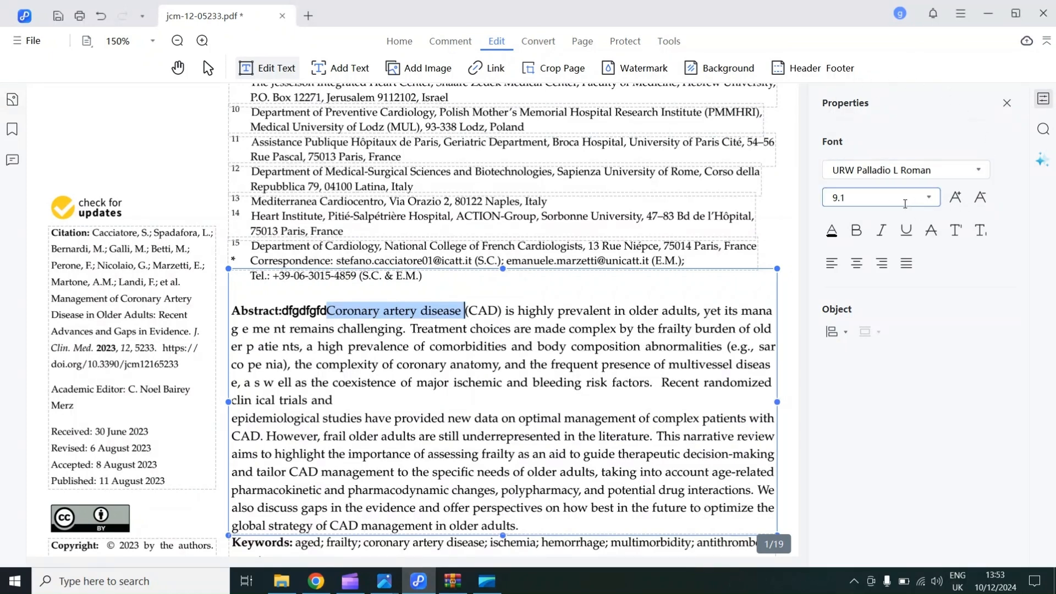
click(925, 175)
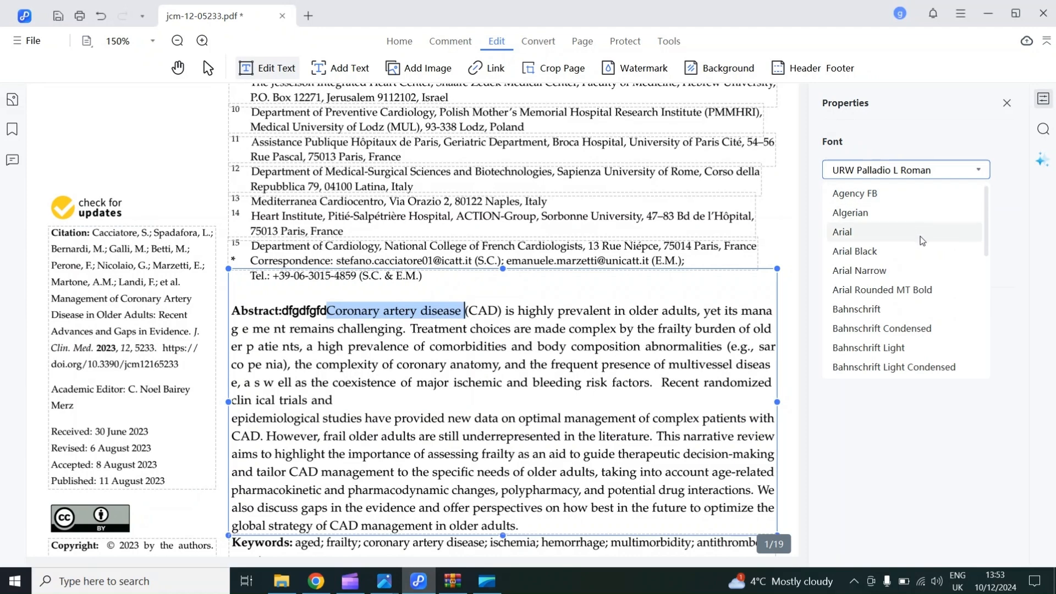
click(924, 271)
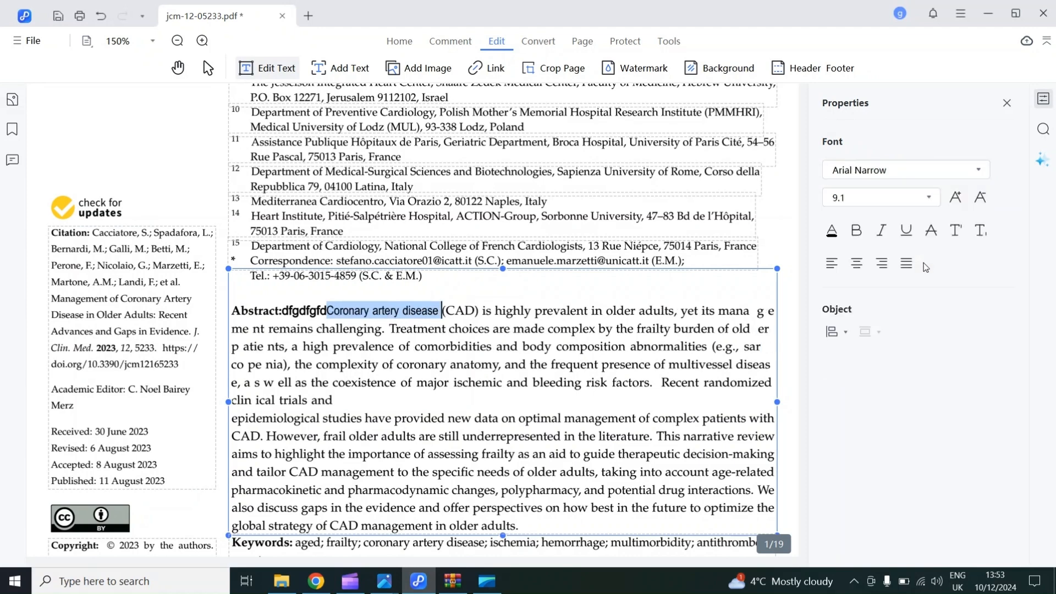
click(929, 197)
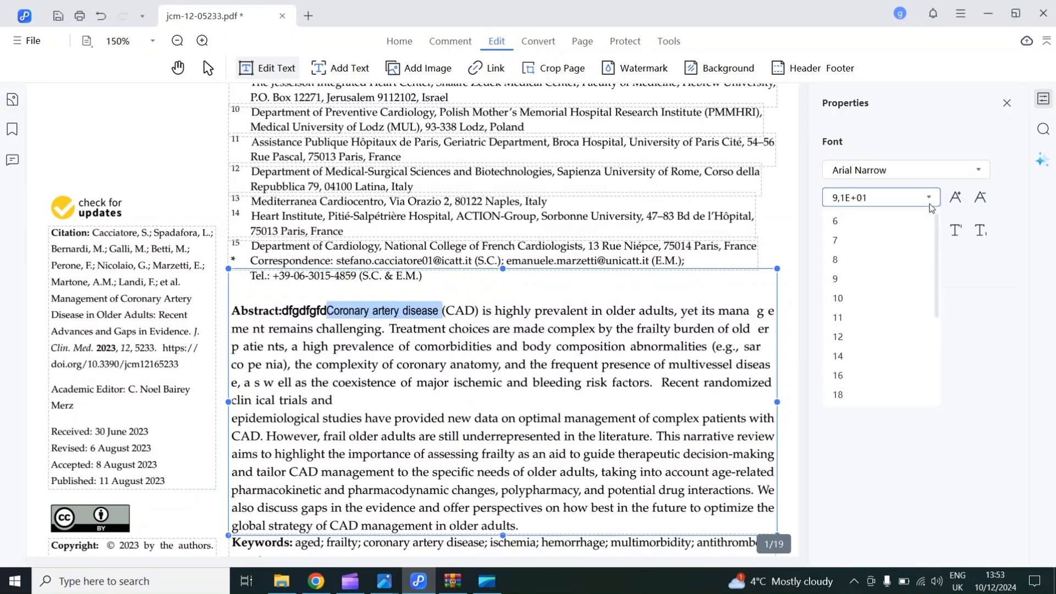
scroll(915, 288, down, 3)
click(912, 319)
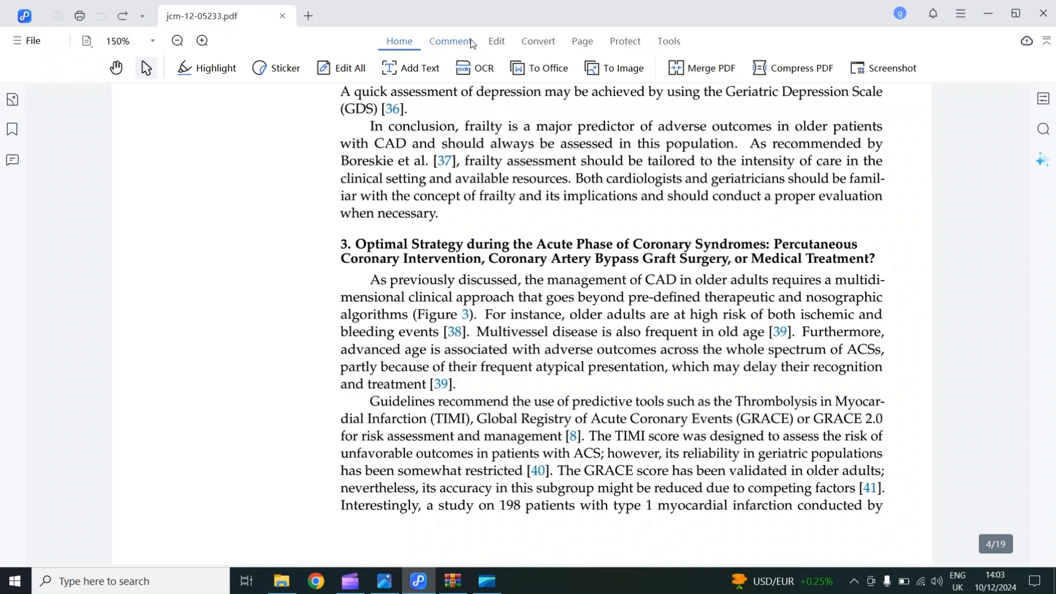
- Highlight the section 3 heading "Optimal Strategy during the Acute Phase of Coronary Syndromes" on page 4 in yellow
click(473, 46)
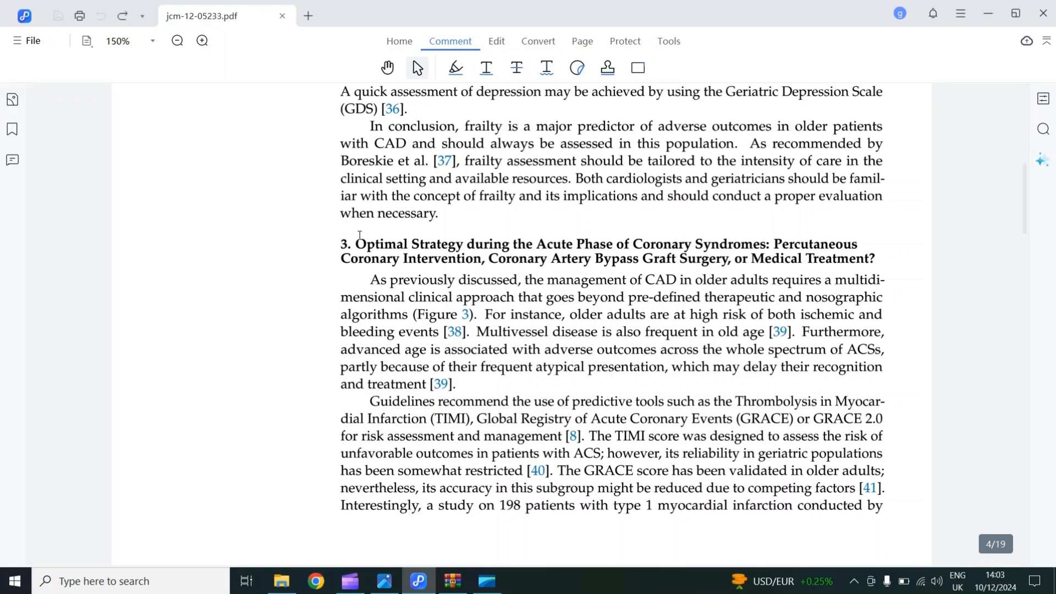
click(455, 69)
drag(348, 245, 883, 260)
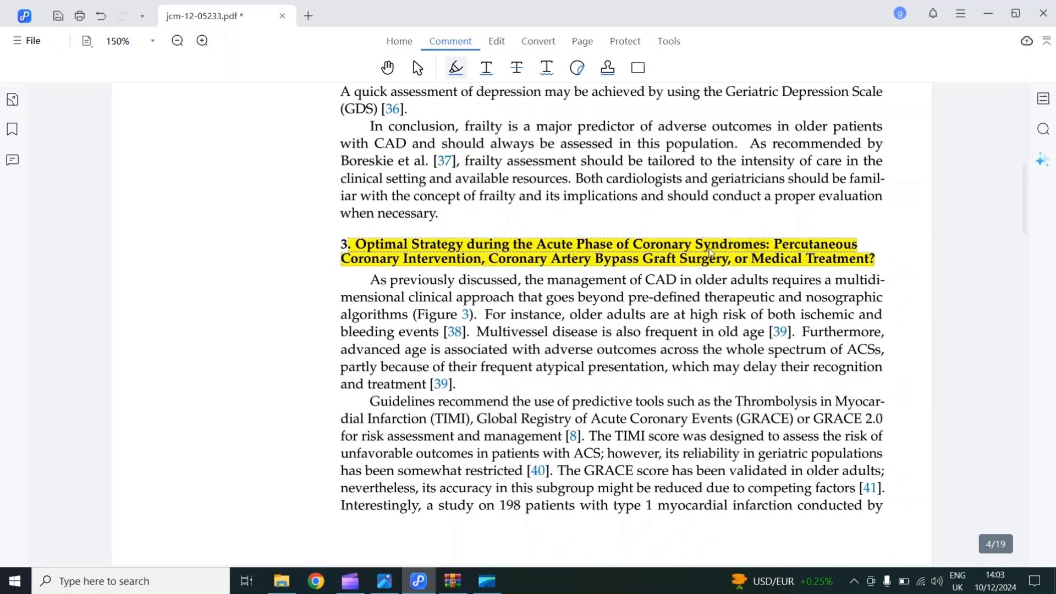
click(721, 223)
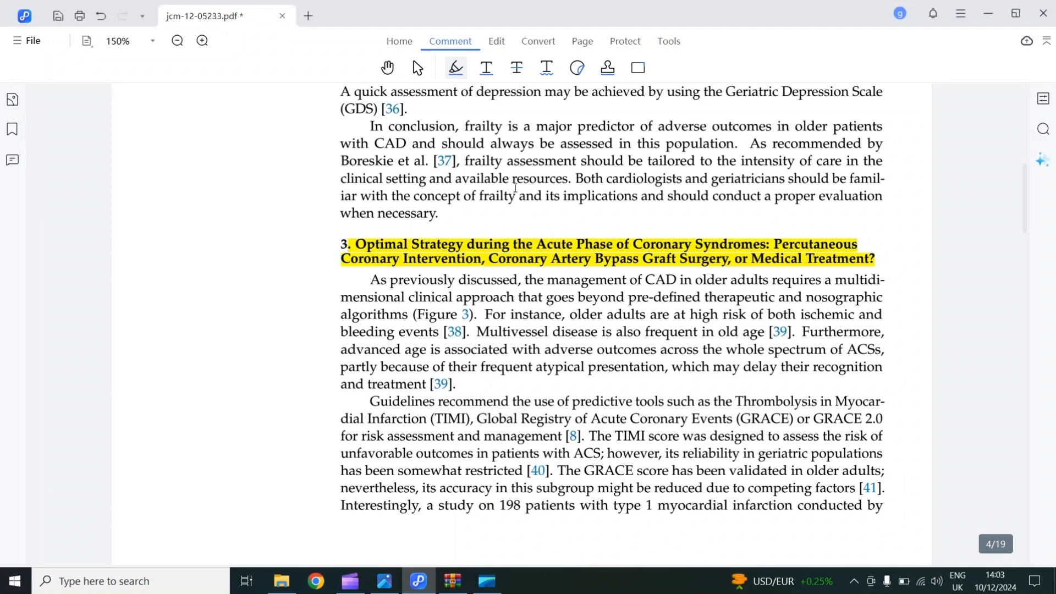
- In section 3's first paragraph, underline "As previously discussed" through "algorithms" and strike through "advanced age" through "and treatment"
click(487, 70)
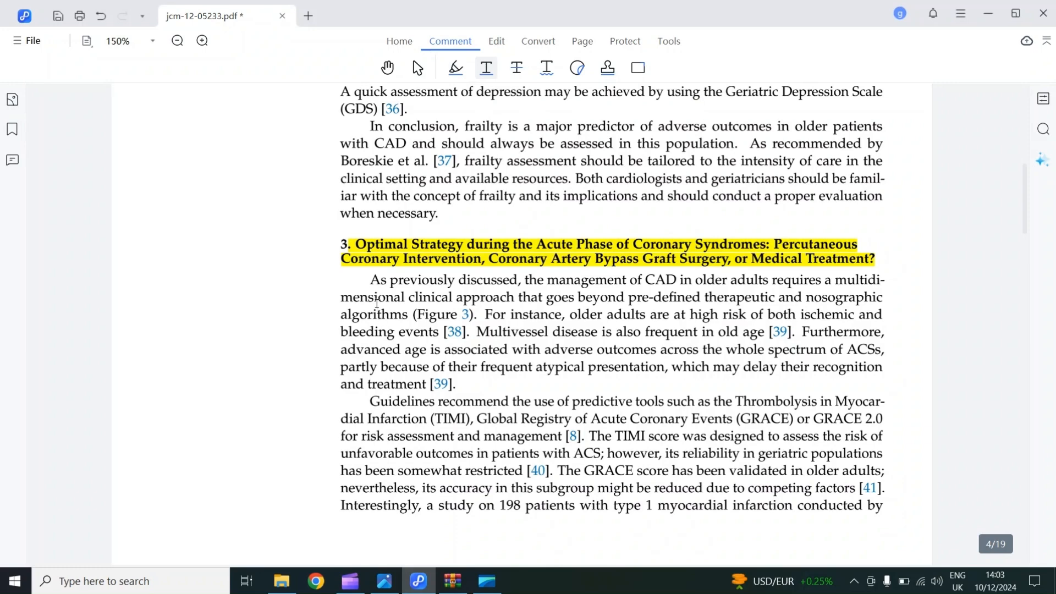
drag(369, 283, 409, 318)
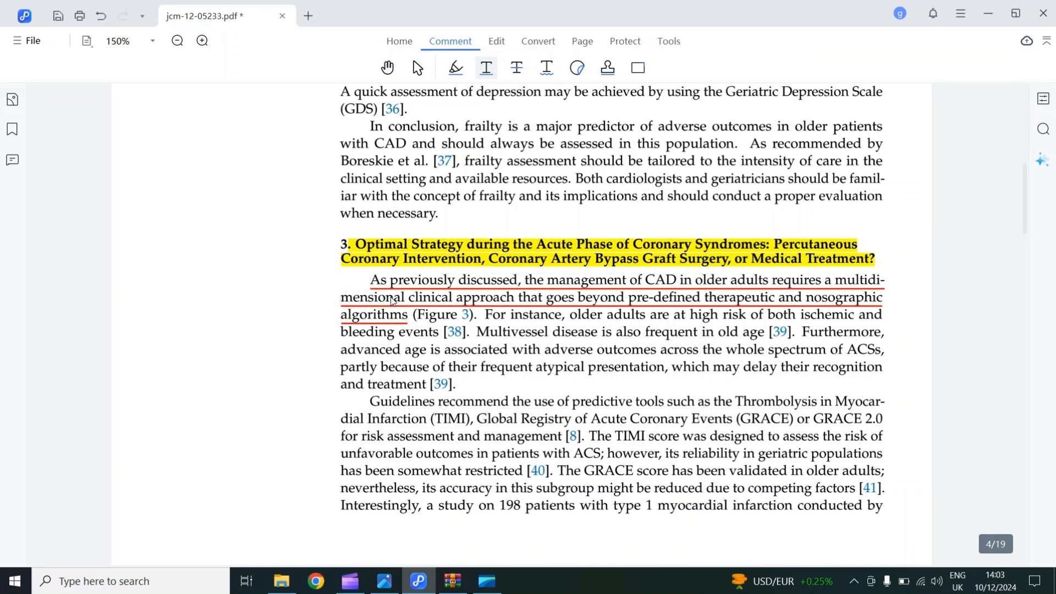
click(516, 68)
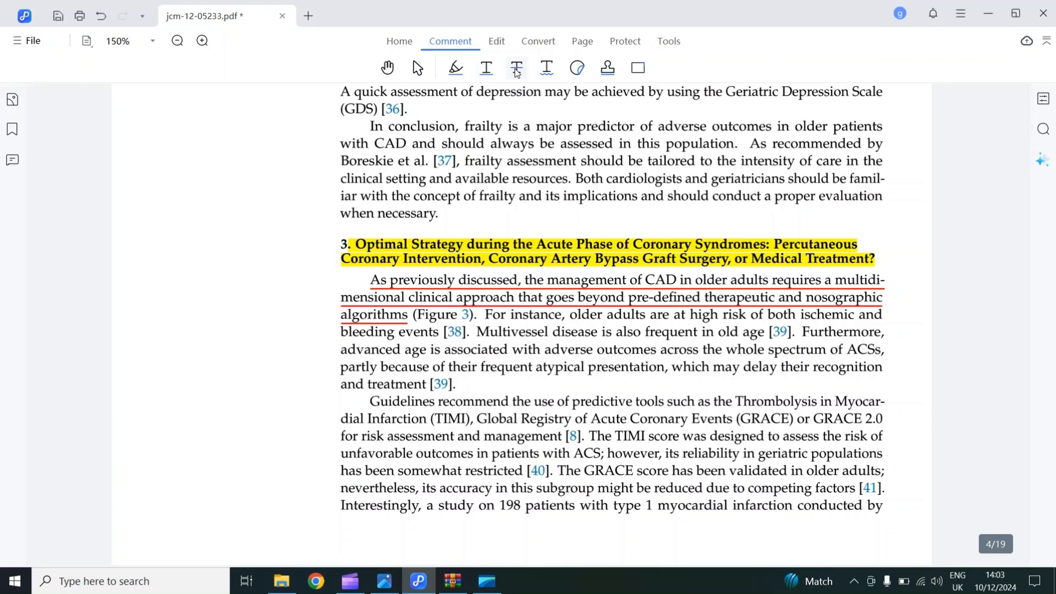
drag(340, 349, 430, 385)
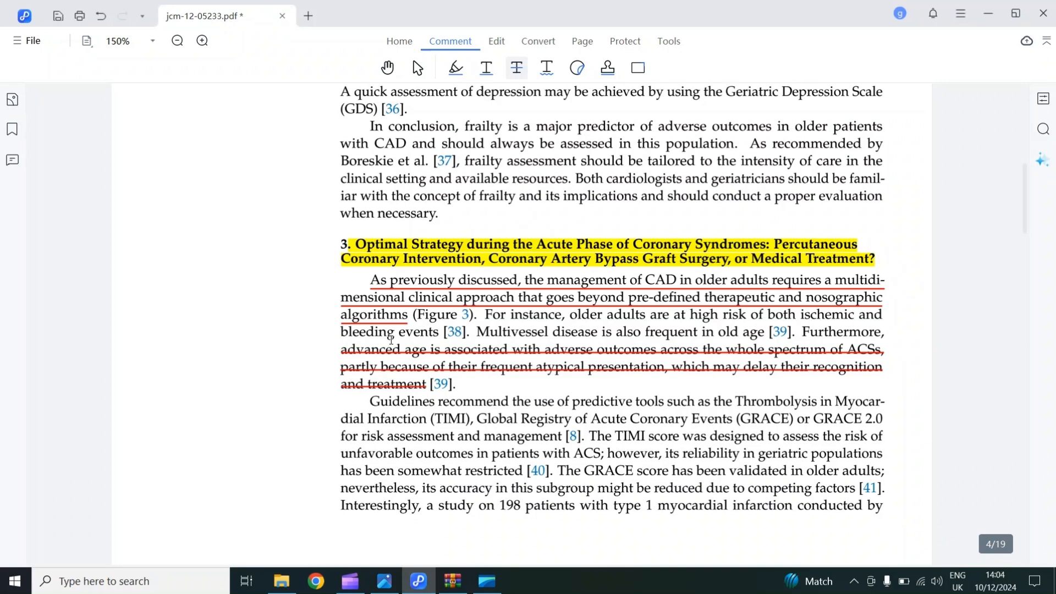
- Place the light teal clipped-note sticker from the Pin category in the page's left margin, just above the section 3 heading
click(578, 68)
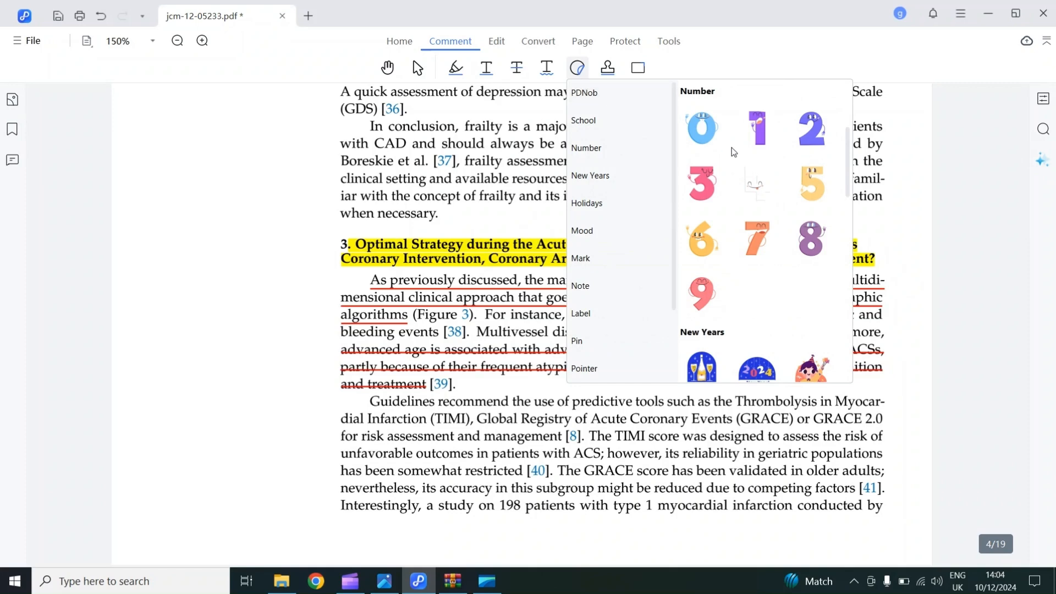
scroll(744, 148, down, 2)
scroll(744, 149, down, 8)
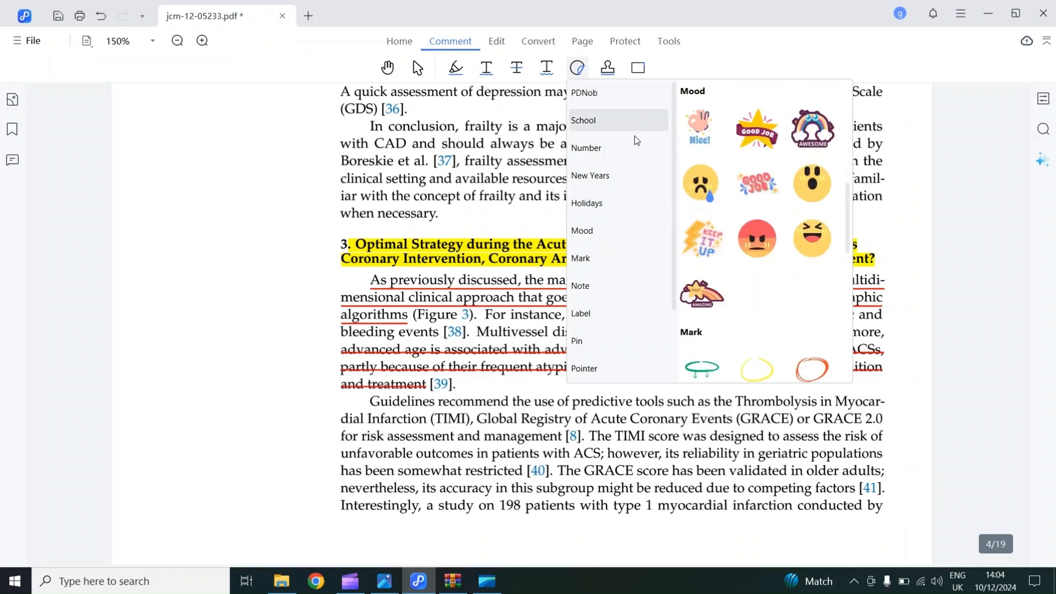
click(618, 286)
scroll(763, 146, down, 2)
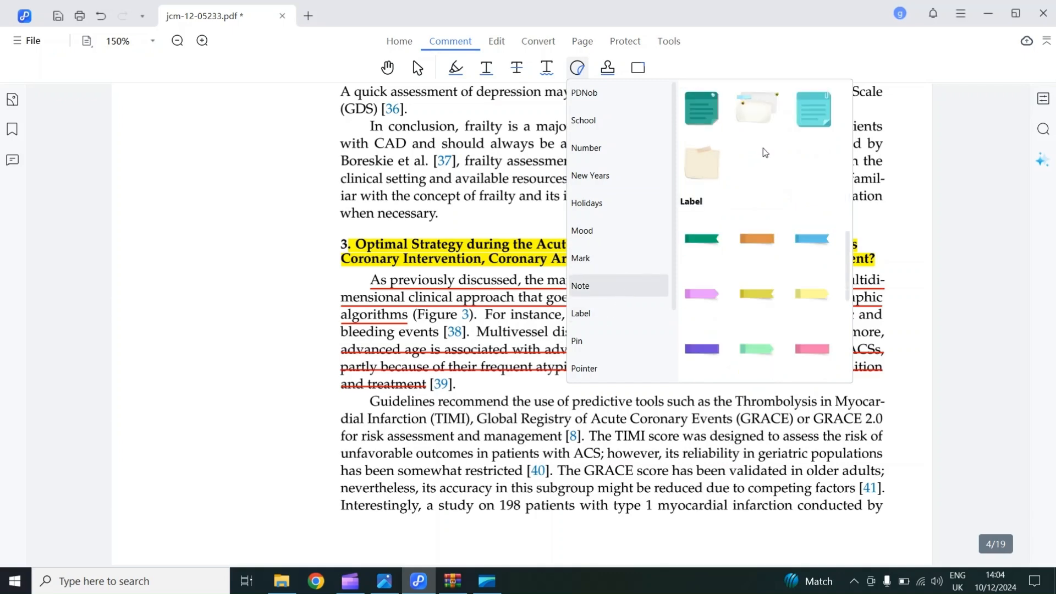
scroll(763, 150, down, 5)
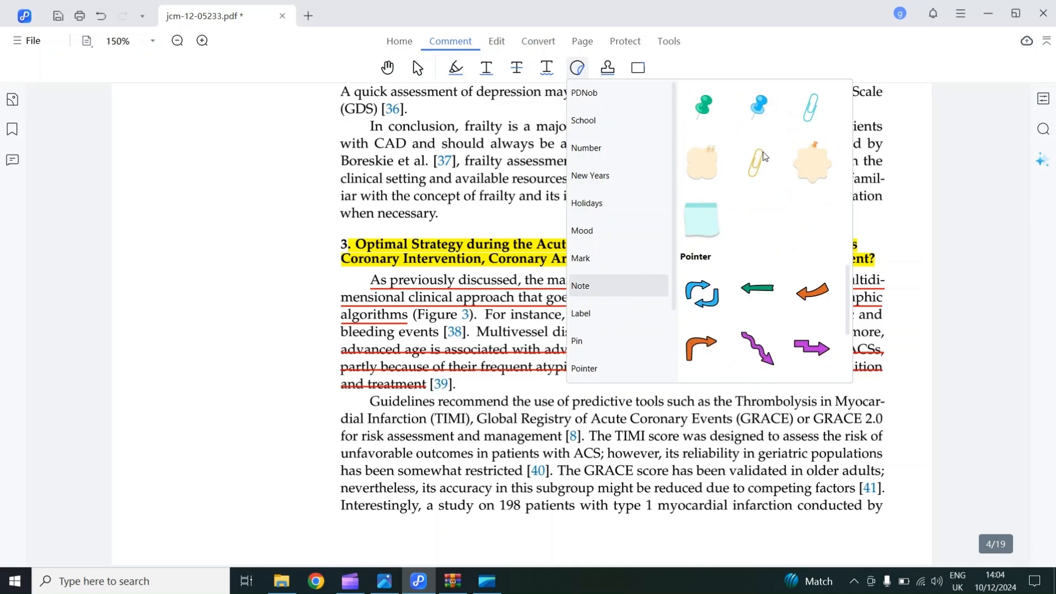
click(711, 223)
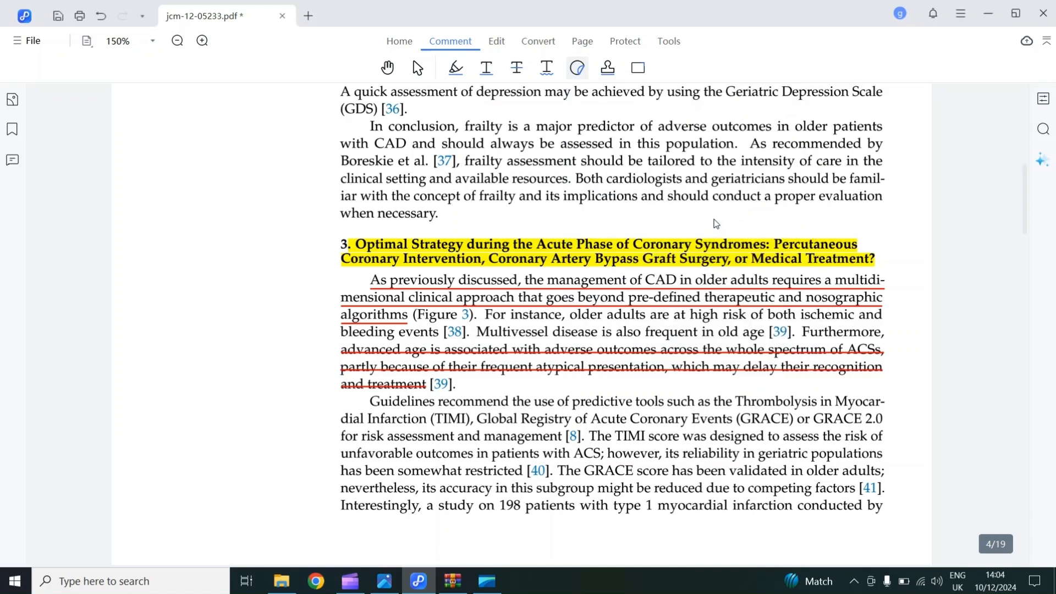
click(207, 207)
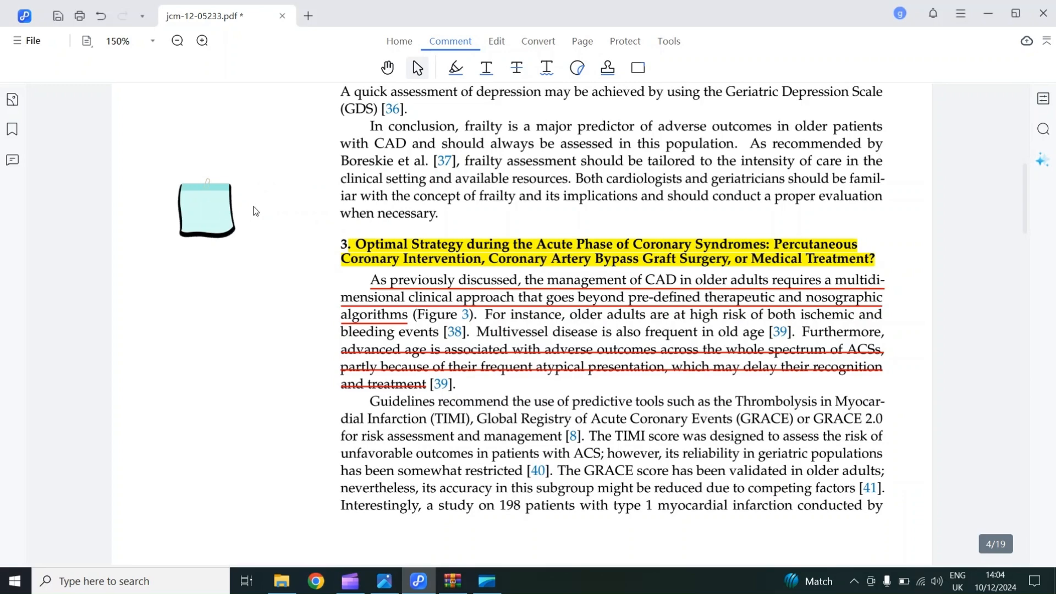
- Browse the stamp categories, check the identity details used for digital stamps, and save them
click(616, 74)
mouse_move(664, 99)
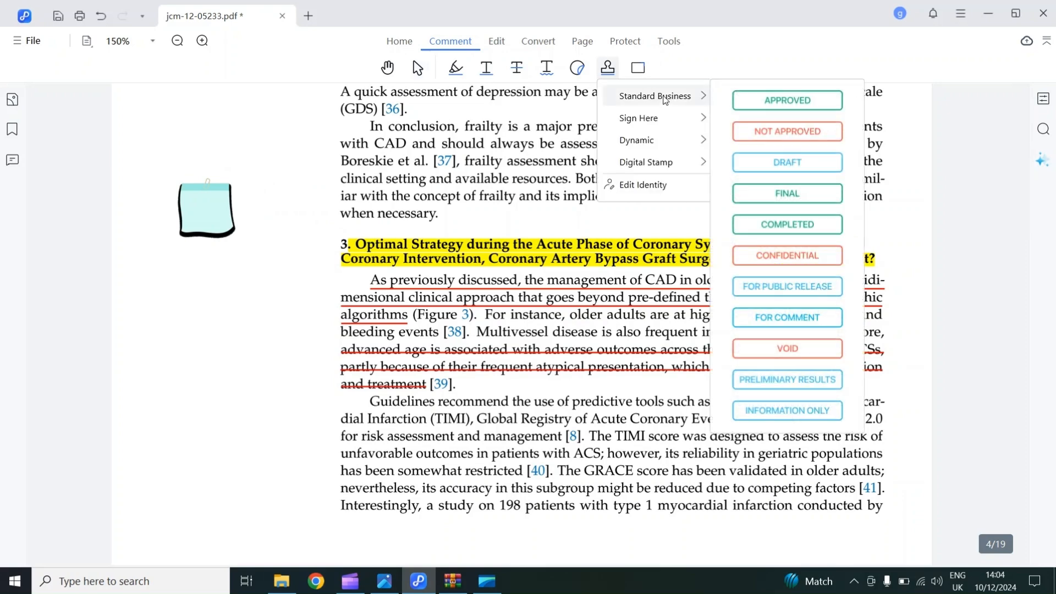
mouse_move(684, 117)
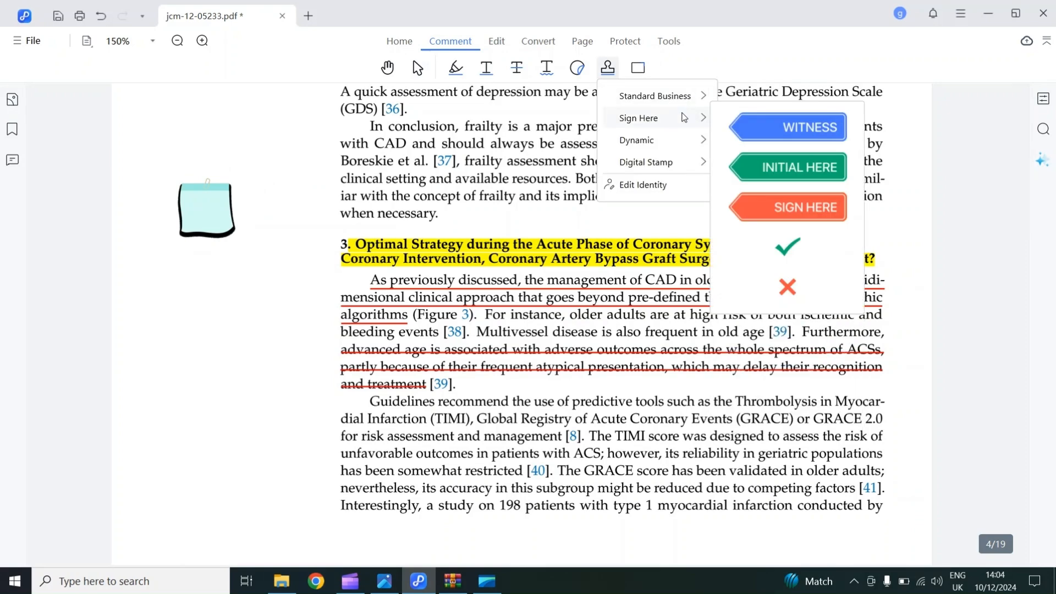
mouse_move(682, 142)
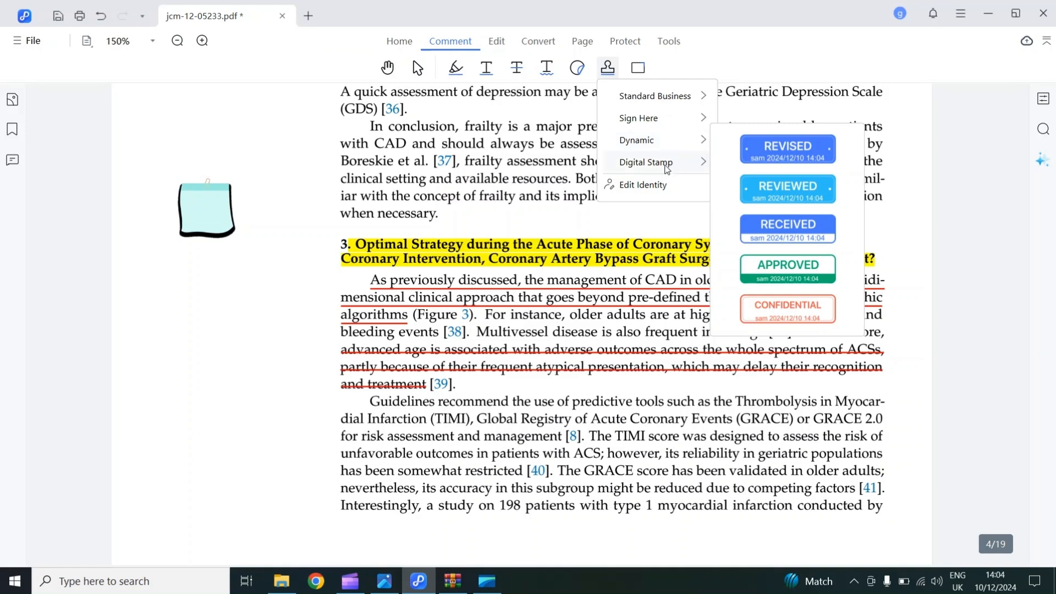
click(662, 186)
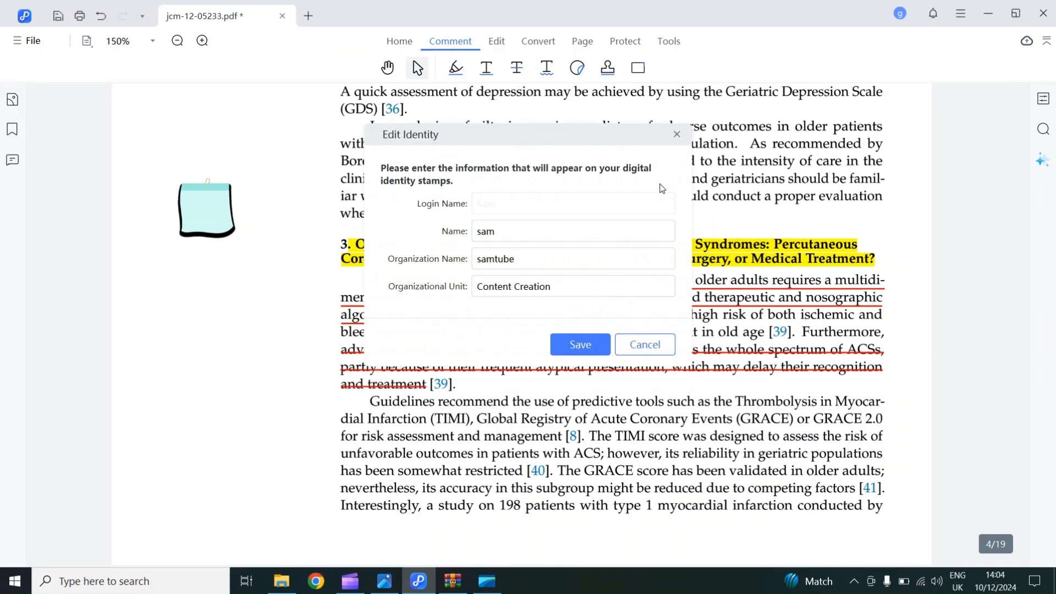
click(534, 226)
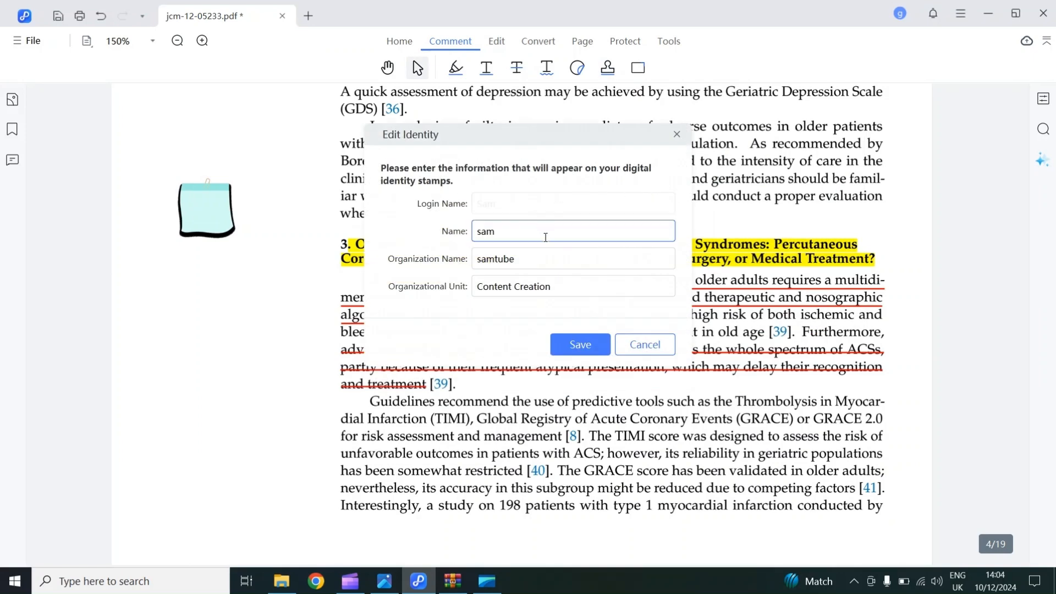
click(591, 344)
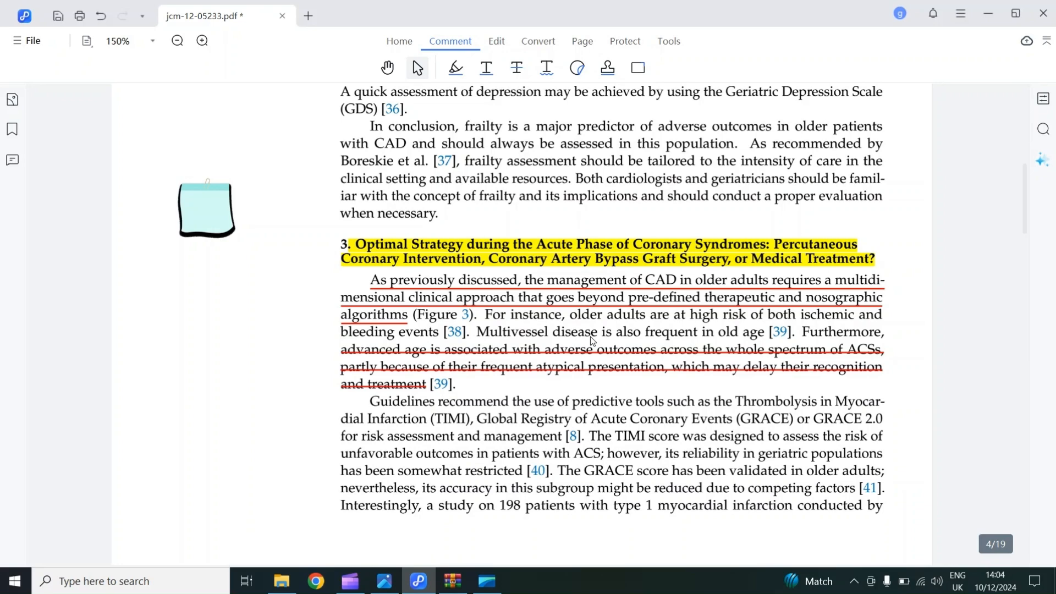
- Place the dynamic REVIEWED stamp in the page's left margin below the note sticker, beside section 3's first paragraph
click(607, 67)
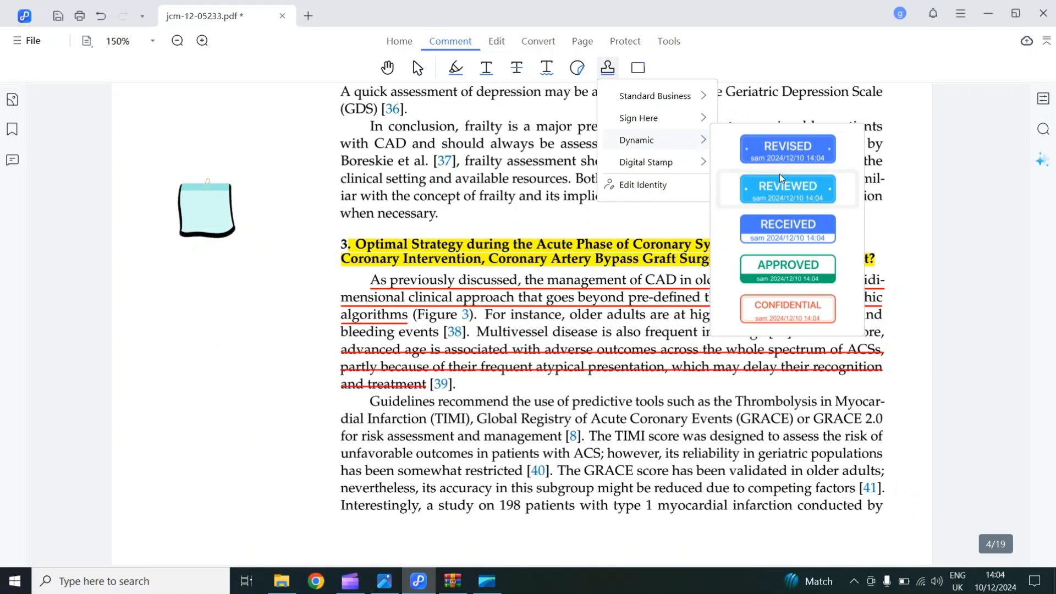
click(801, 193)
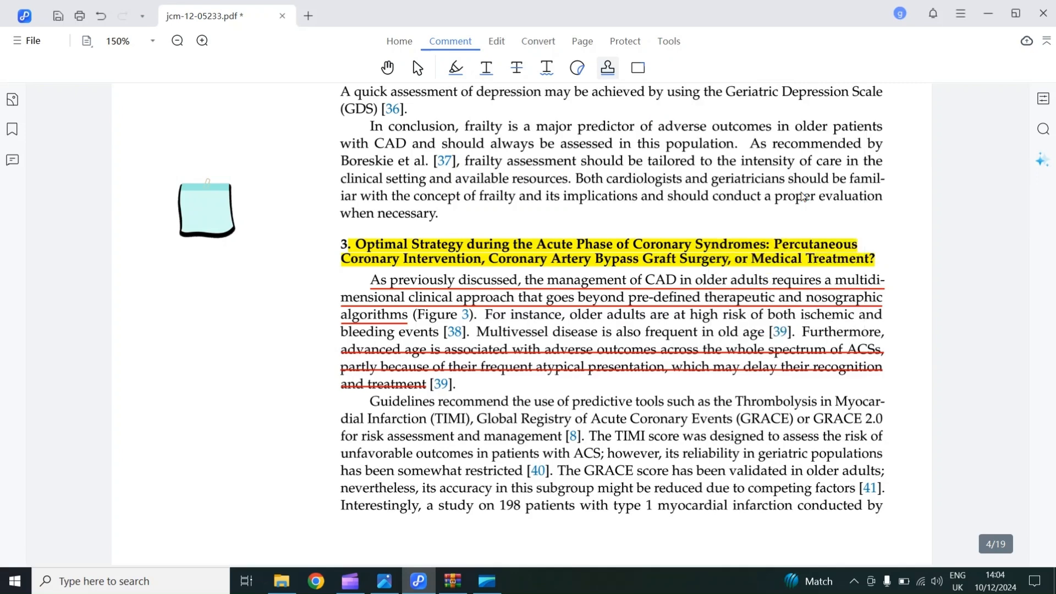
click(219, 297)
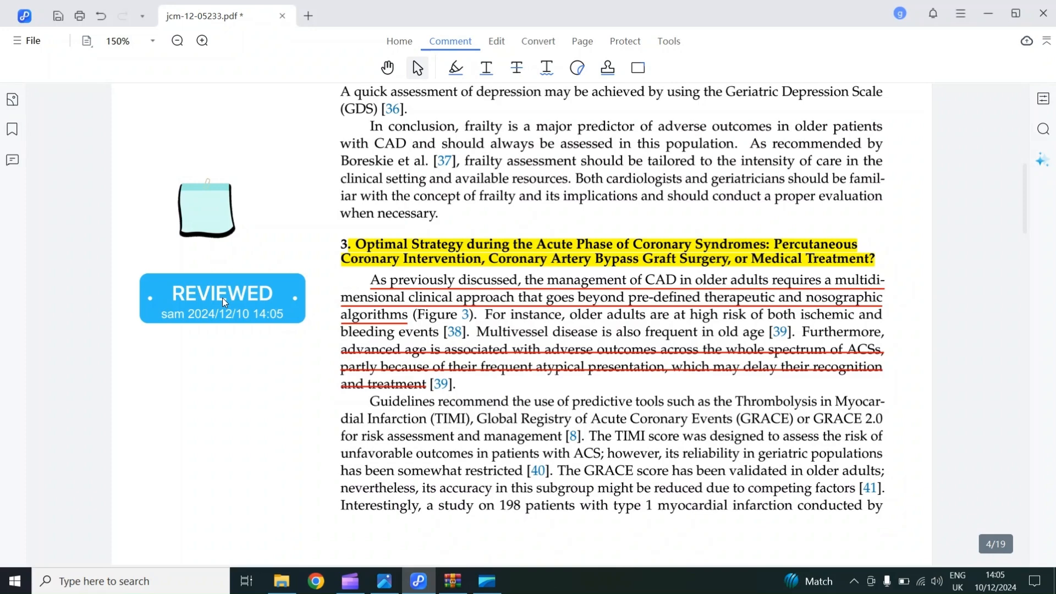
- Draw an arrow in the page's left margin below the REVIEWED stamp, pointing up toward section 3's text
click(640, 69)
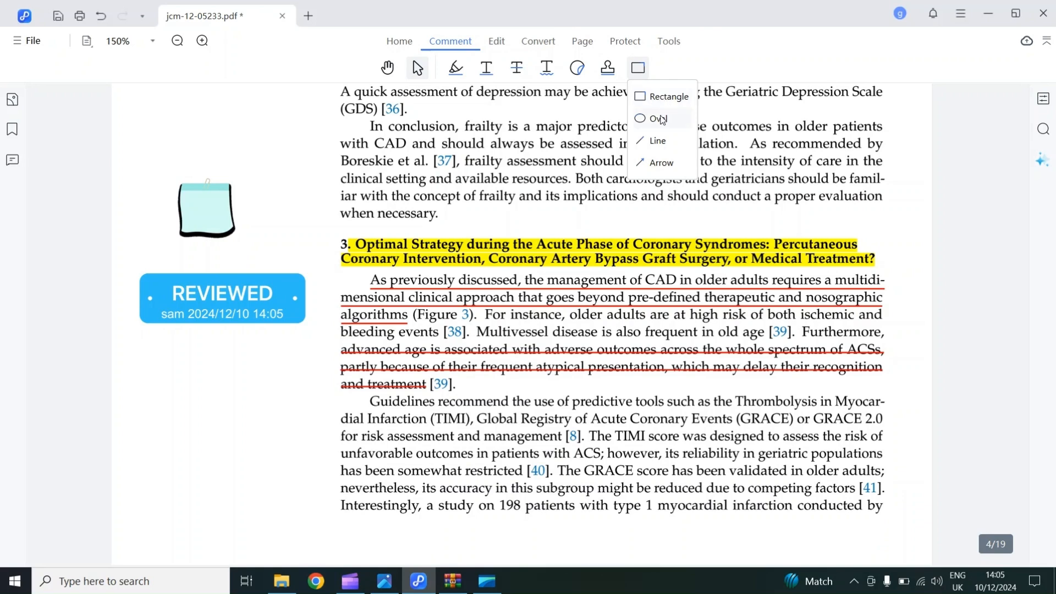
click(666, 167)
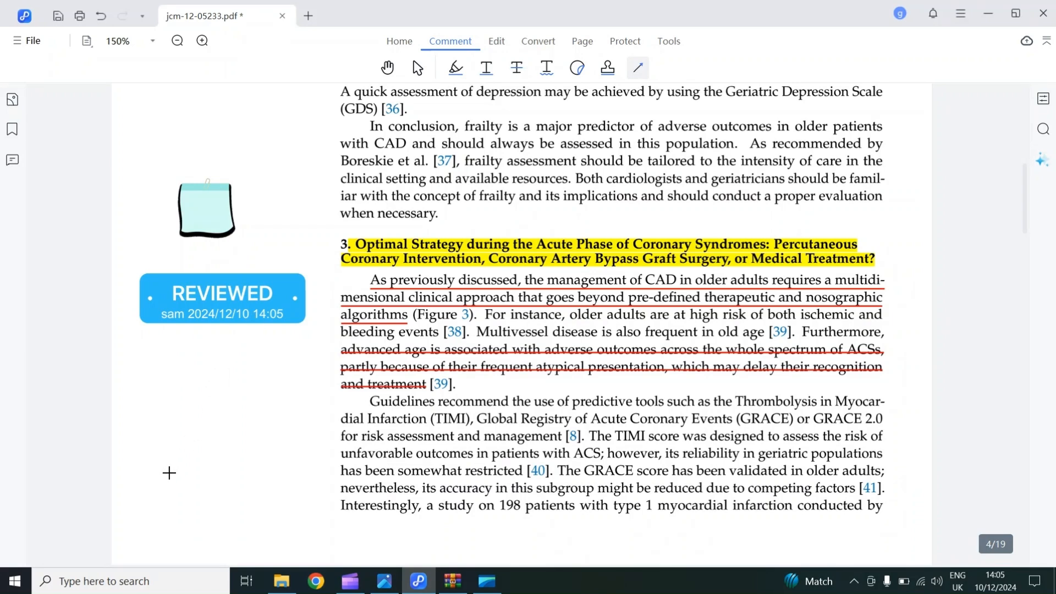
drag(163, 476, 303, 375)
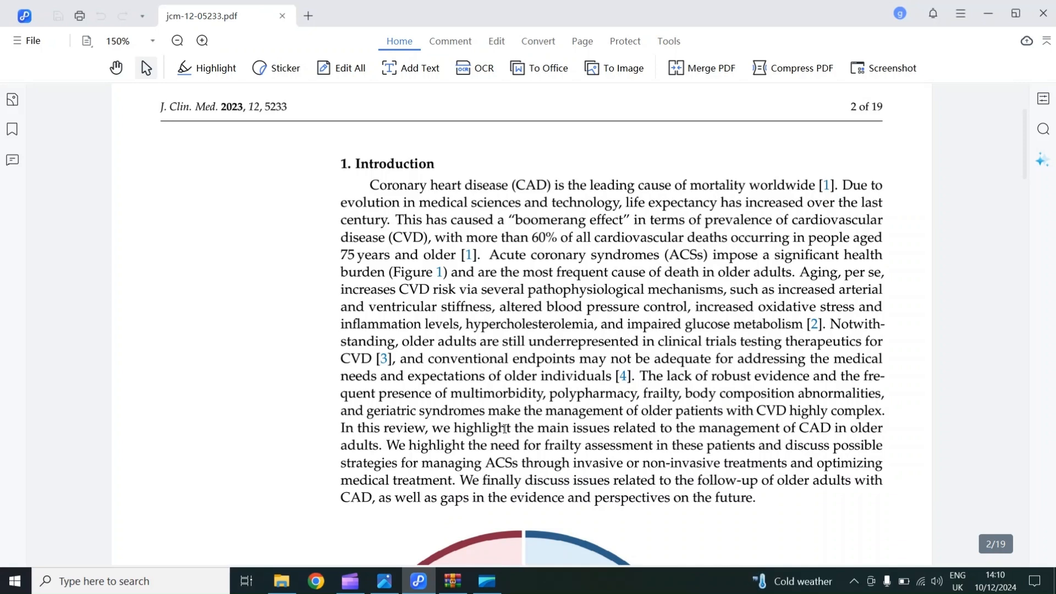
- Convert all 19 pages of jcm-12-05233 to PowerPoint, saving into the source directory
click(535, 40)
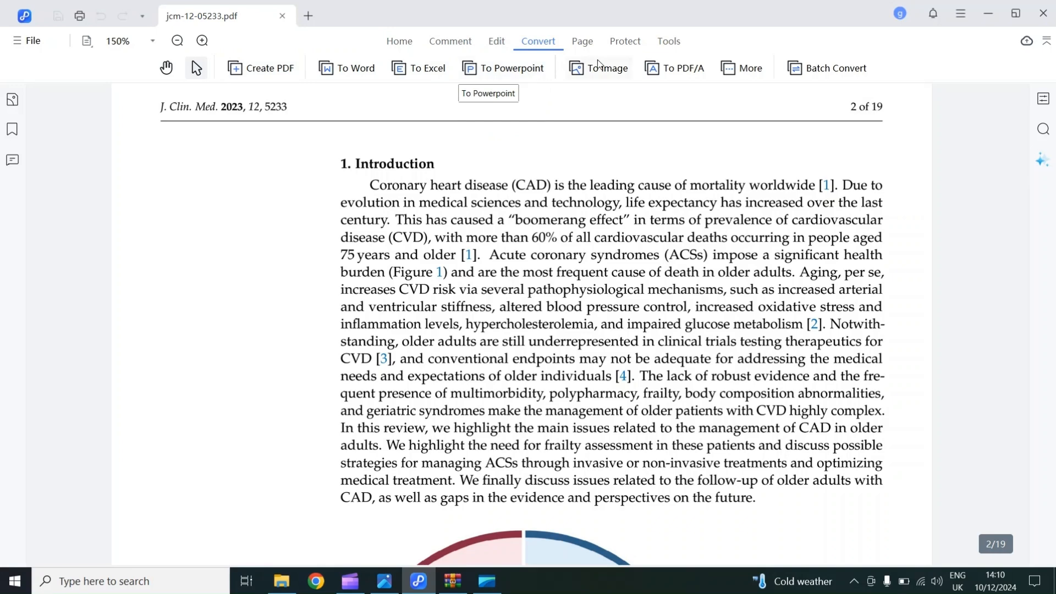
click(530, 72)
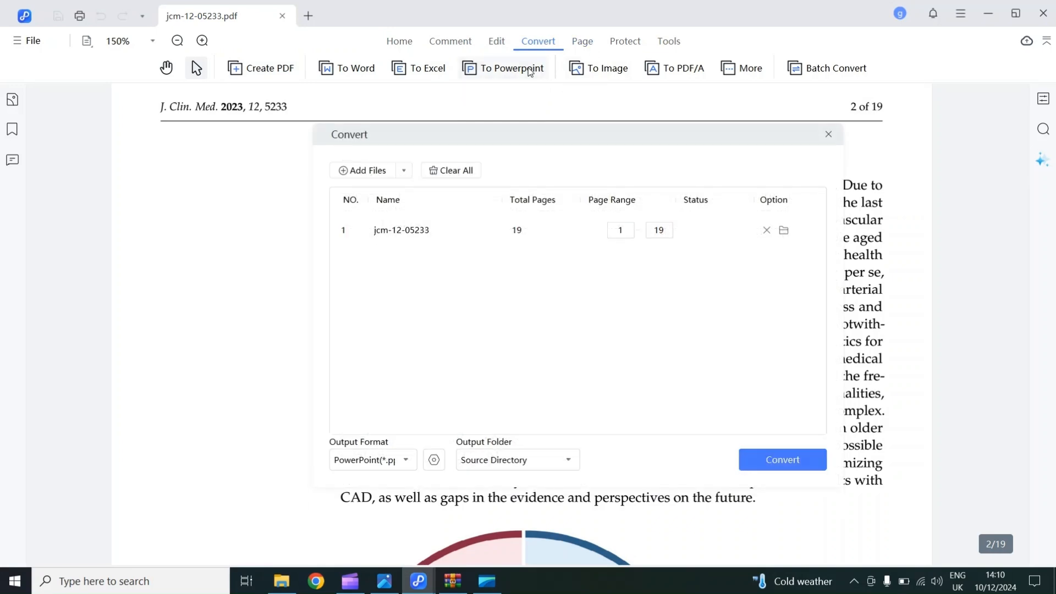
click(816, 470)
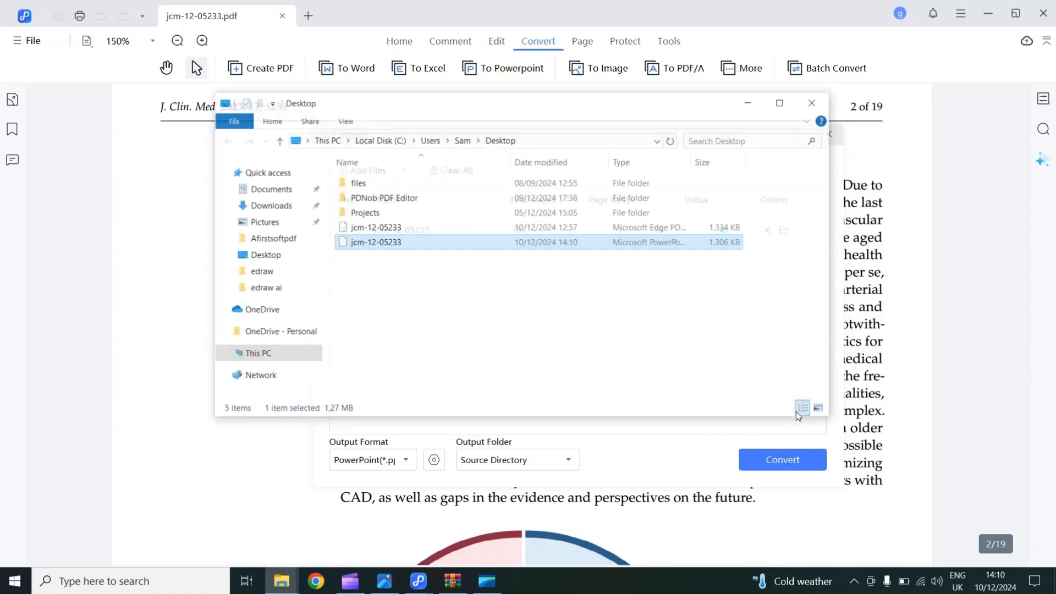
- Open the converted jcm-12-05233 presentation in PowerPoint and examine slides 2 to 5 for layout, figures and the annotations on slide 4
double_click(494, 243)
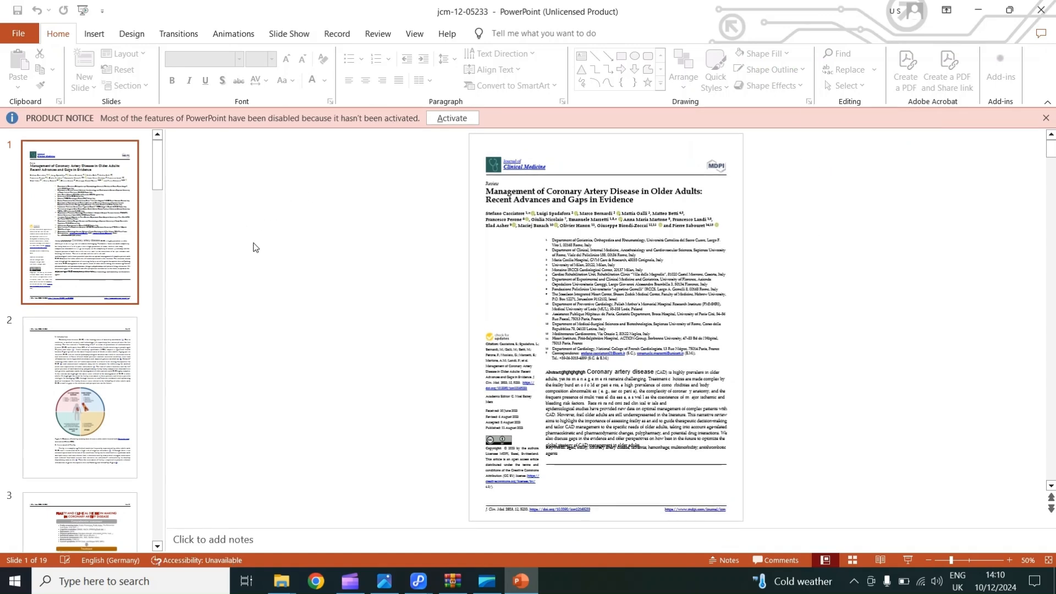
scroll(114, 246, down, 3)
click(113, 246)
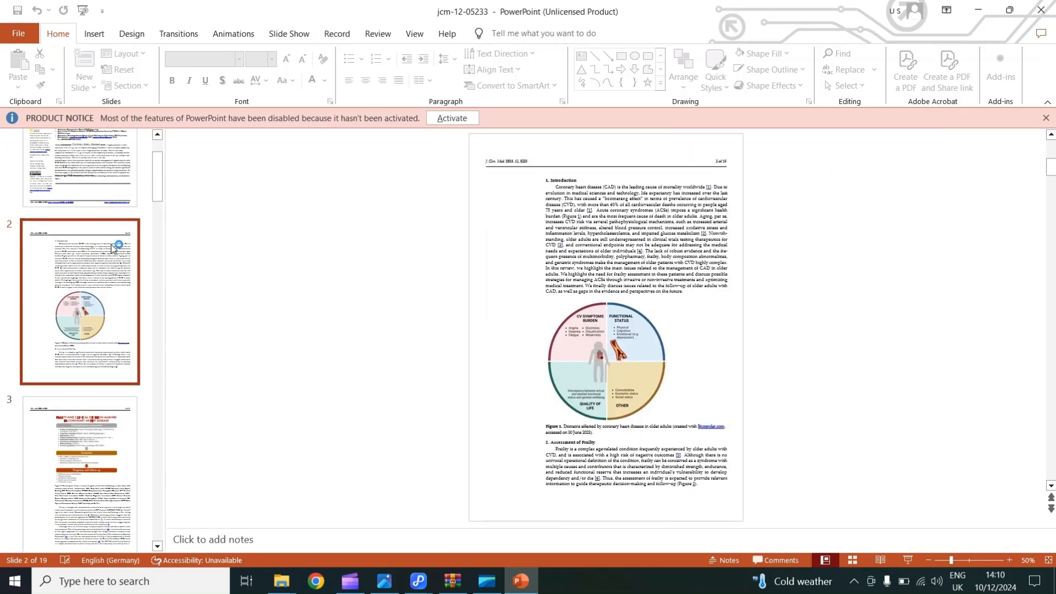
scroll(314, 285, up, 3)
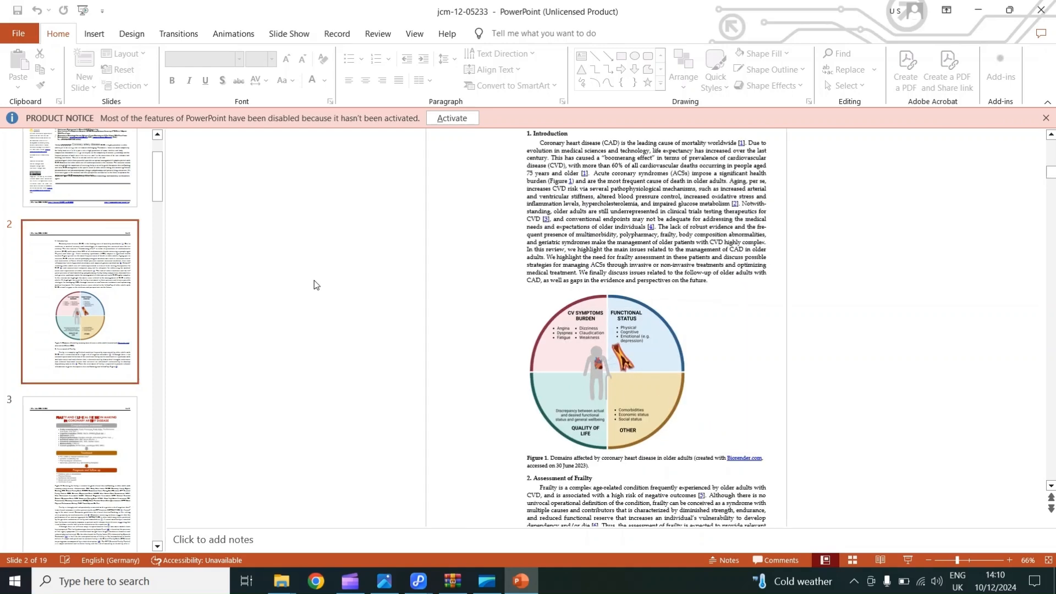
scroll(314, 285, down, 2)
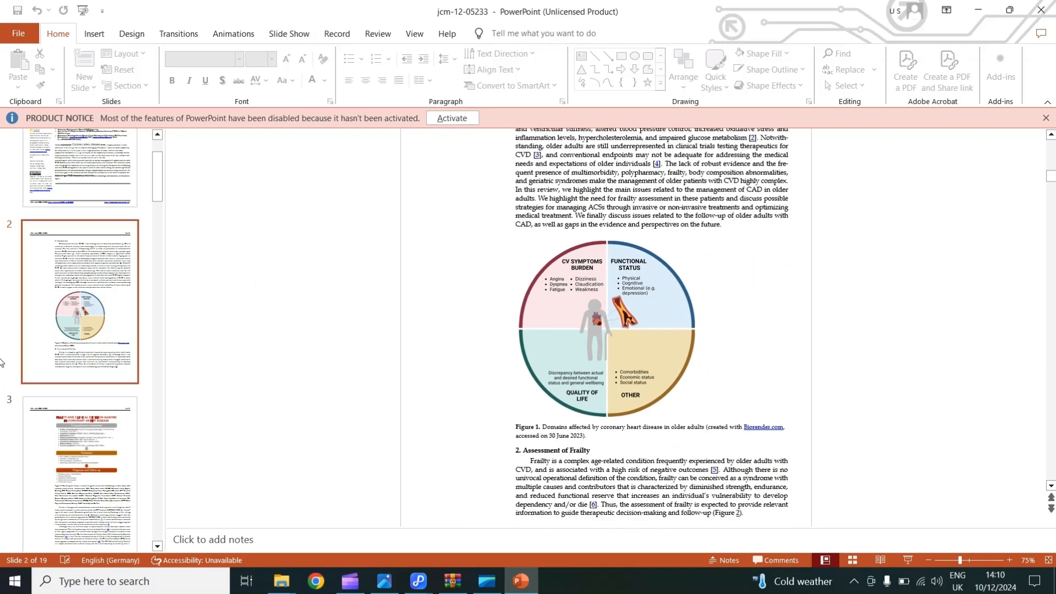
click(83, 443)
scroll(119, 383, down, 3)
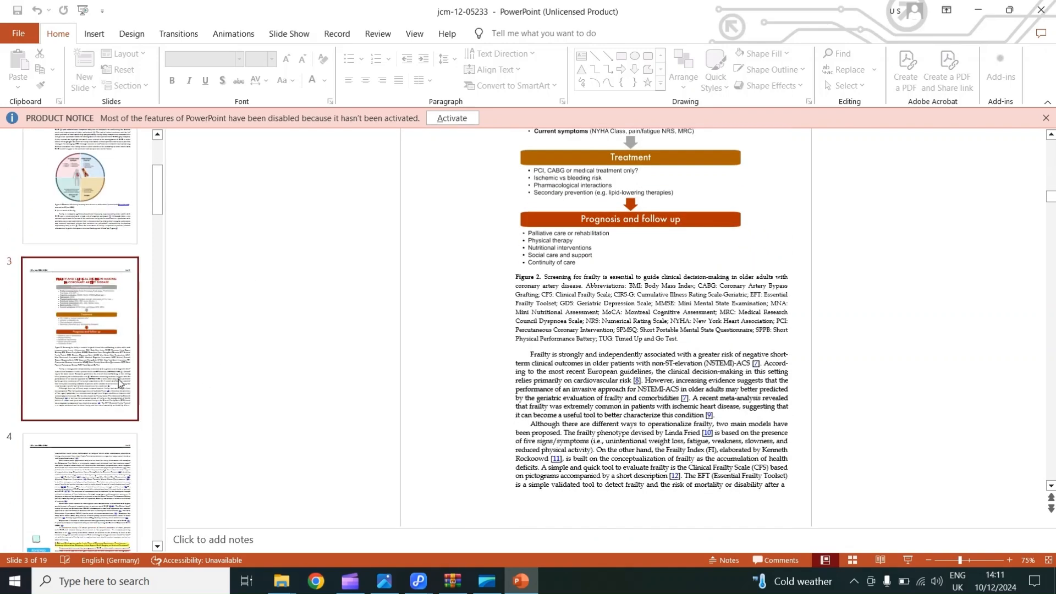
click(119, 384)
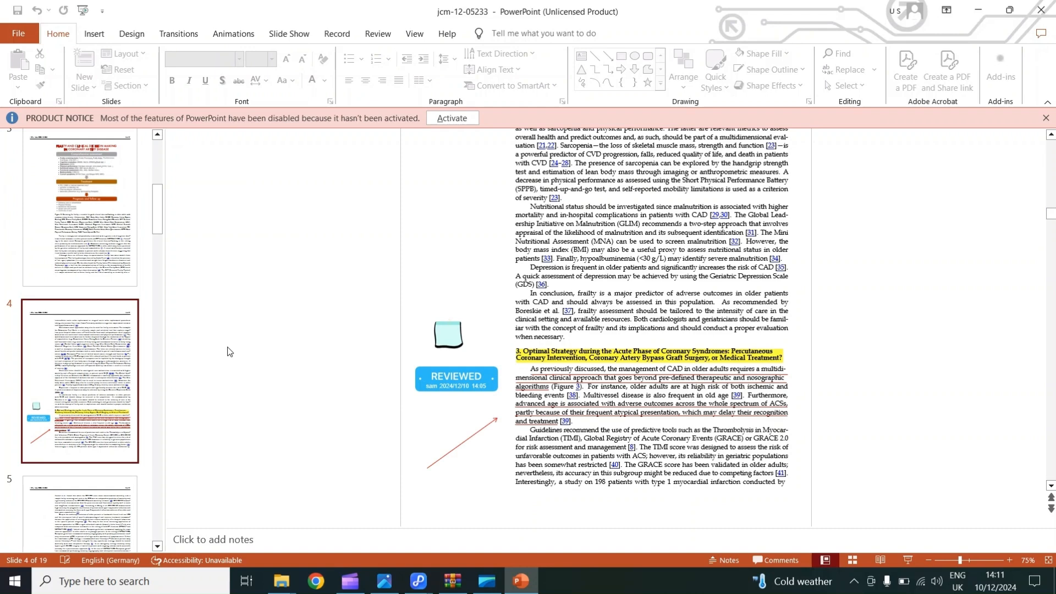
scroll(237, 292, down, 3)
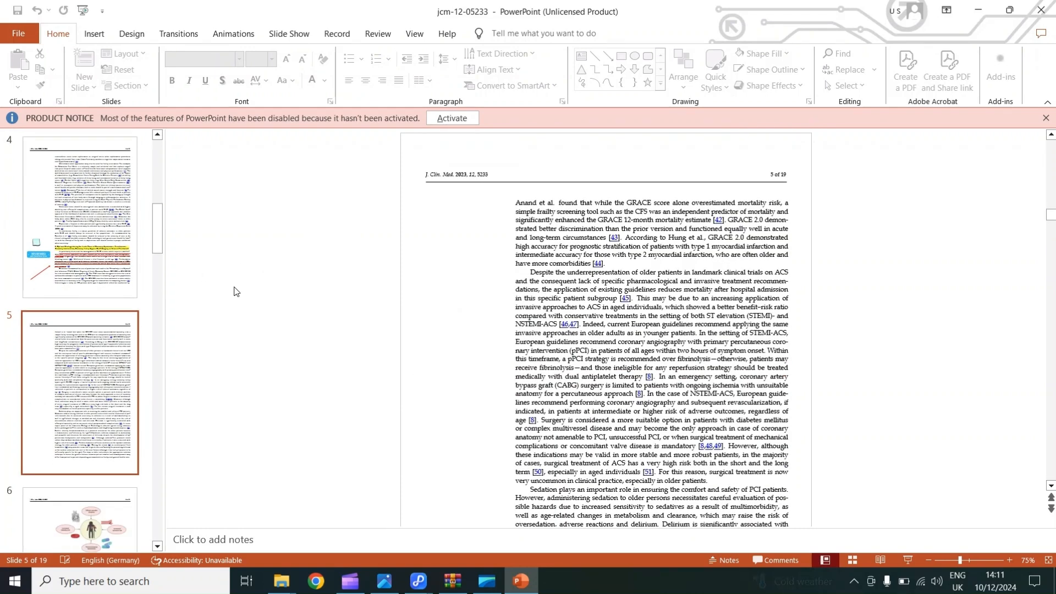
scroll(628, 238, down, 1)
scroll(628, 238, down, 2)
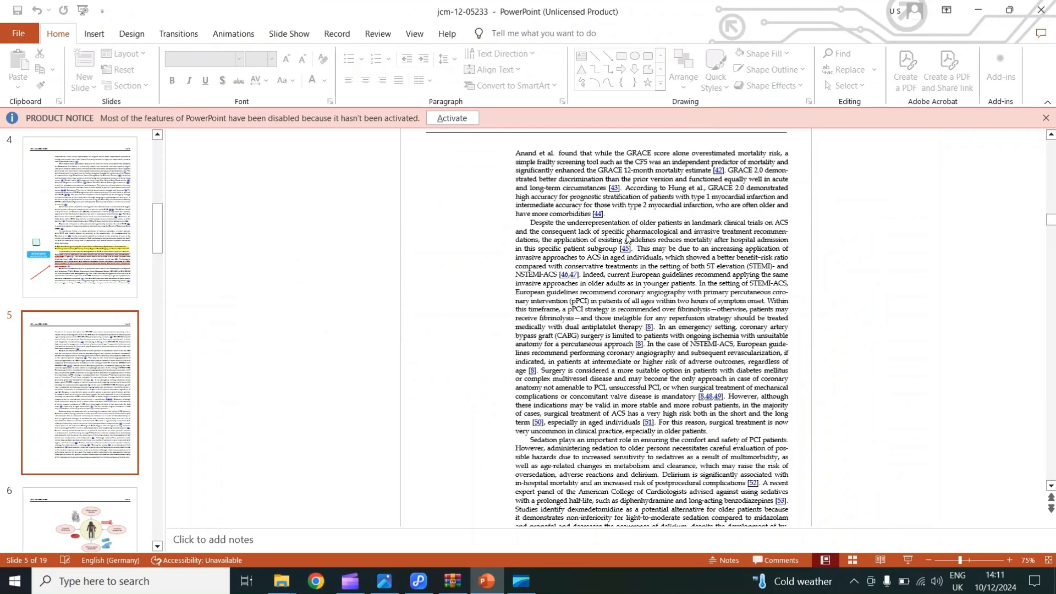
- Switch back to PDNob PDF Editor and add the Consumer Behaviour thesis PDF to a batch conversion alongside jcm-12-05233
click(418, 581)
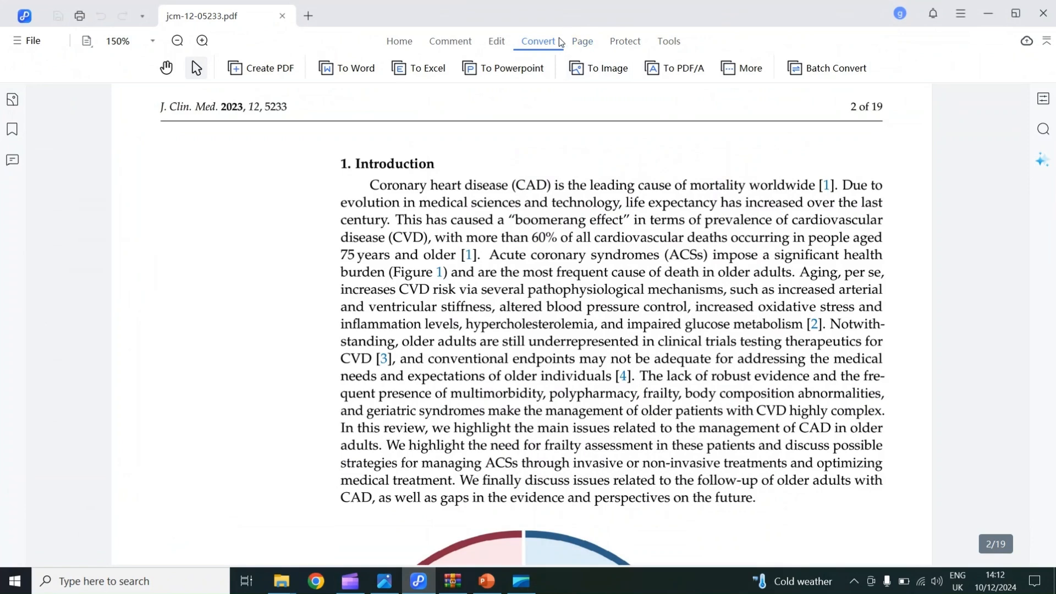
click(855, 75)
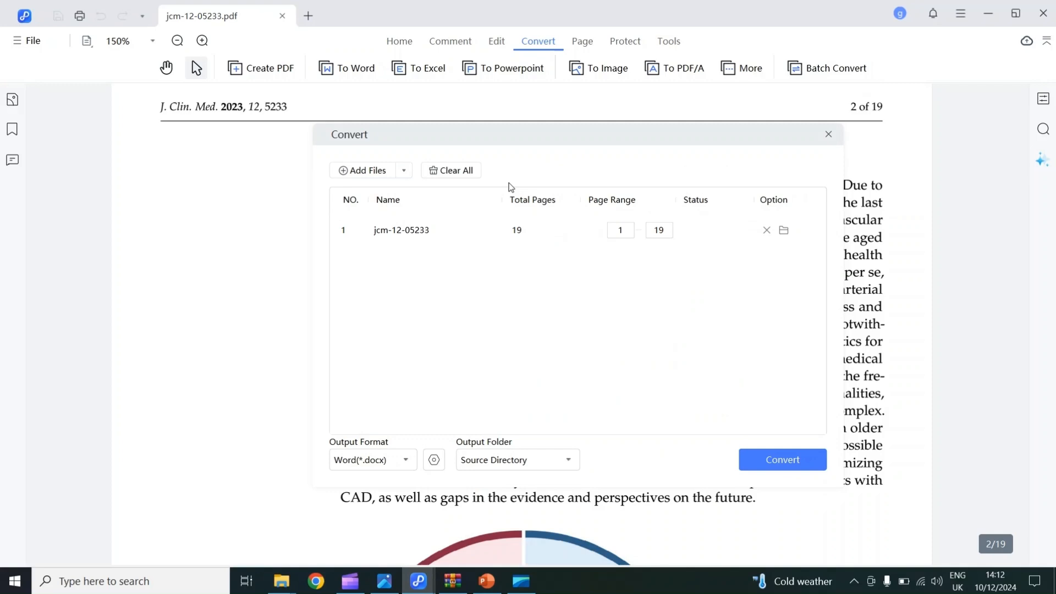
click(366, 175)
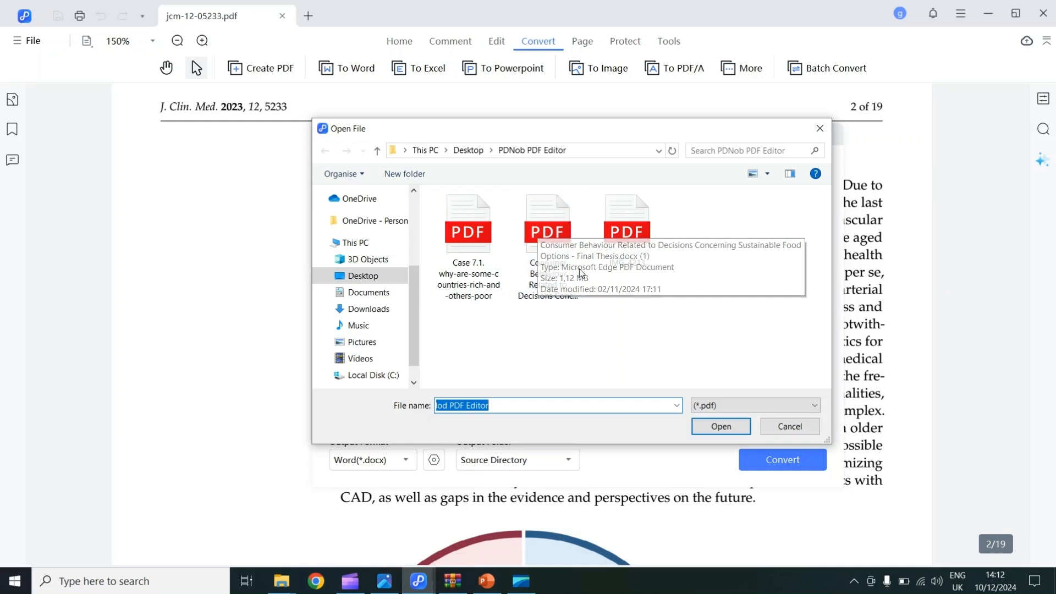
click(549, 234)
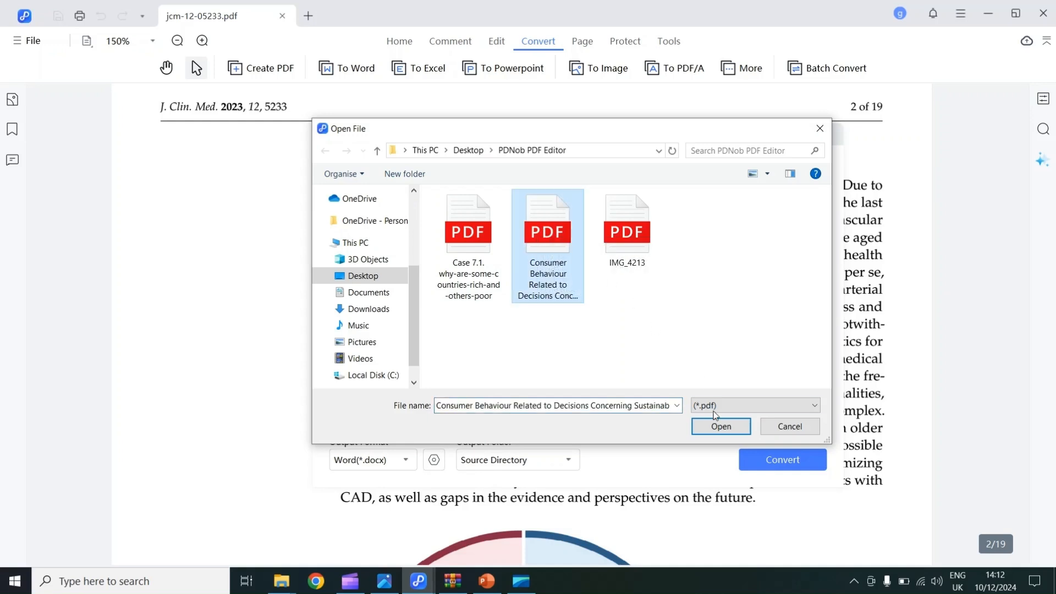
click(716, 426)
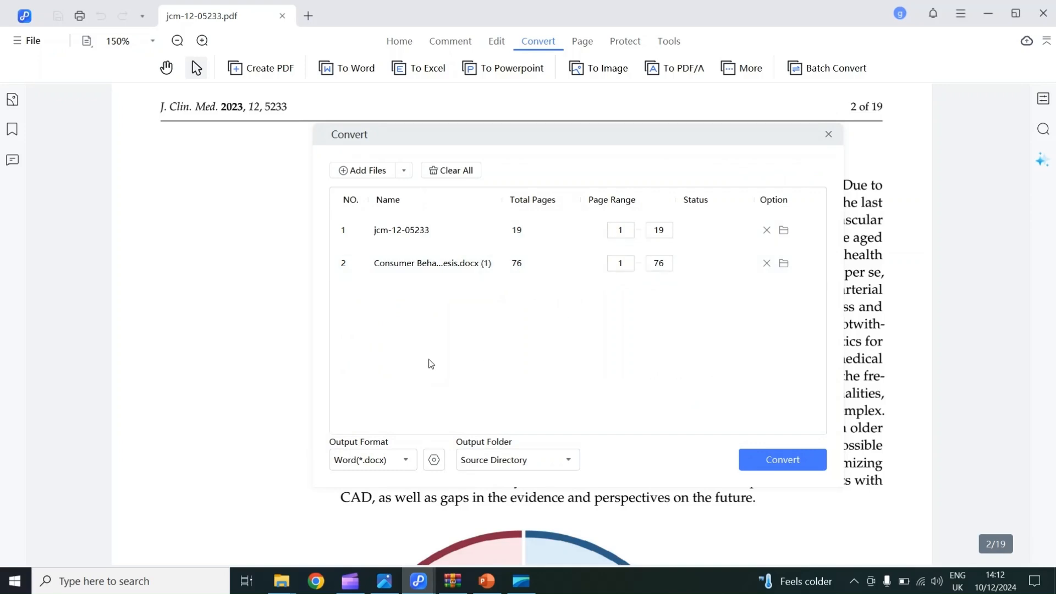
- Choose Word(*.docx) as the output format and convert both listed files
click(410, 460)
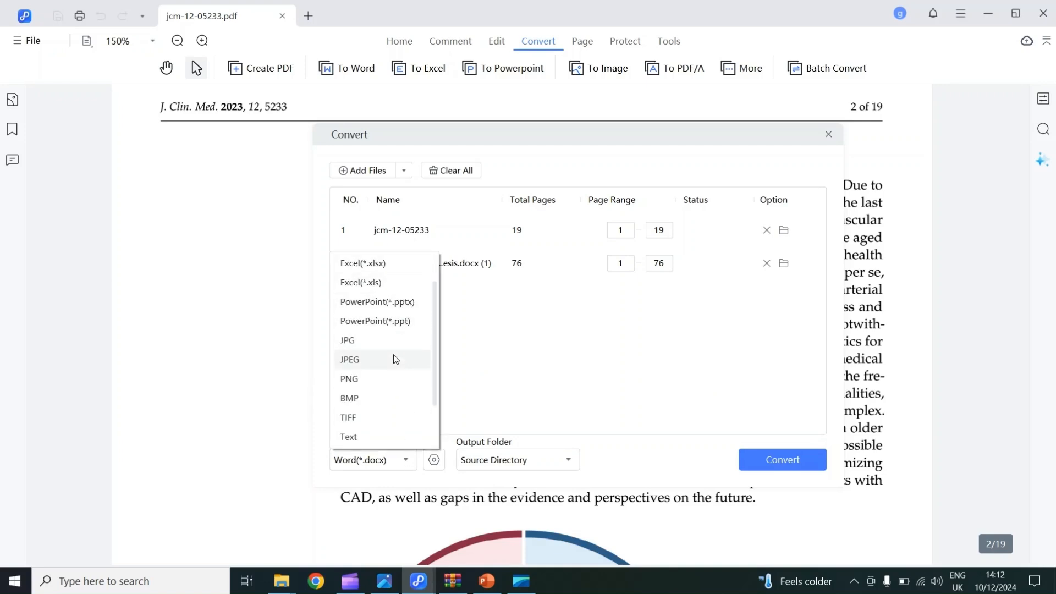
scroll(394, 357, up, 2)
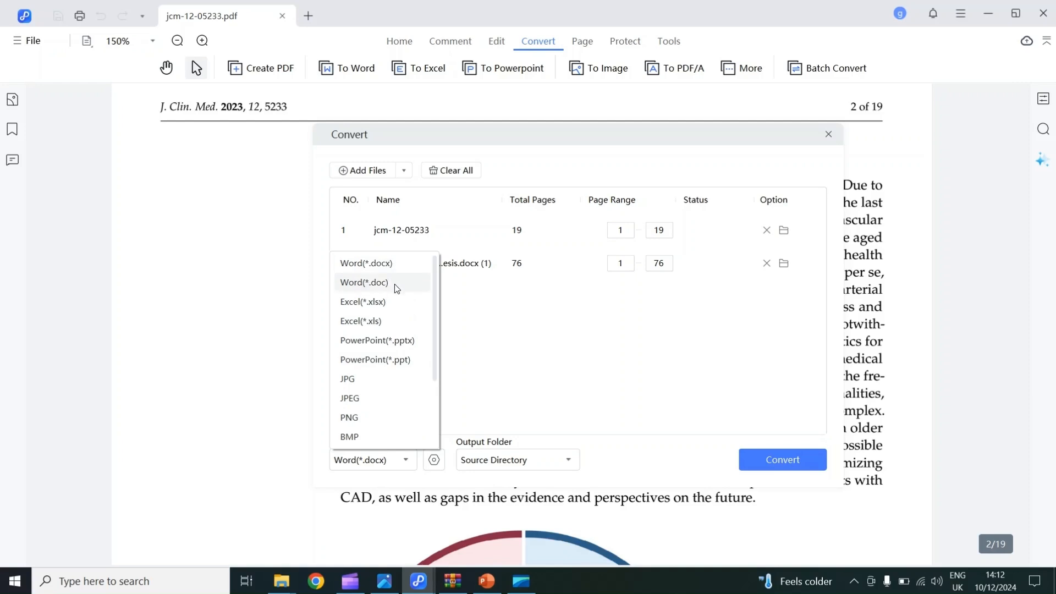
click(401, 257)
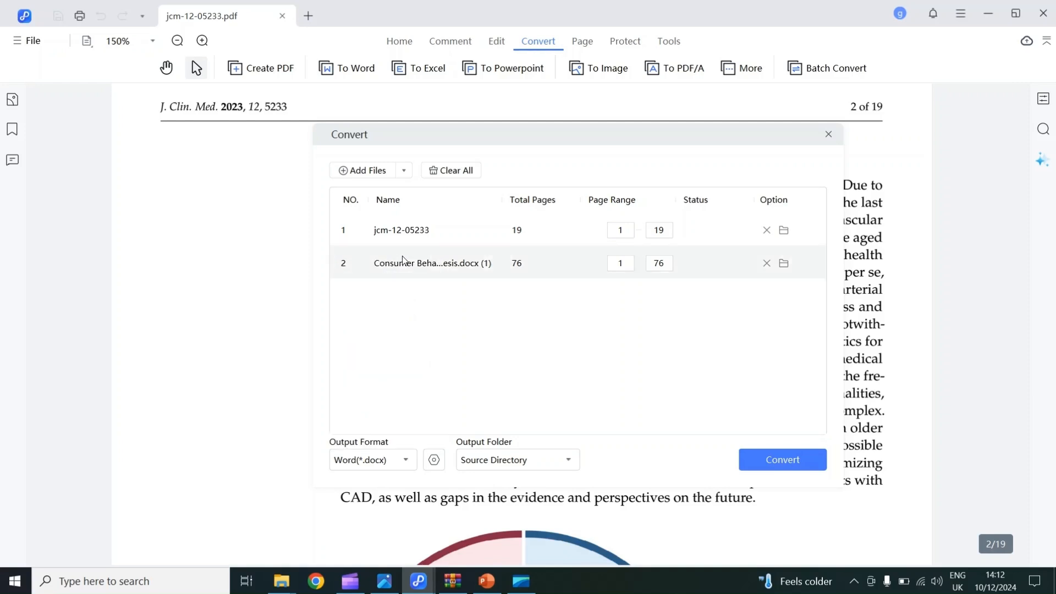
click(786, 458)
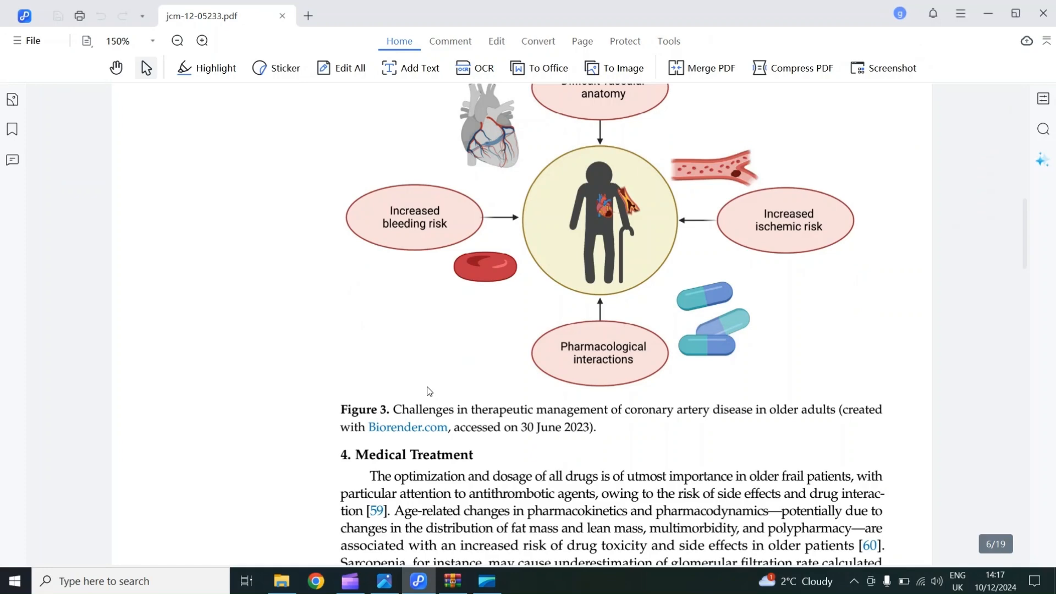
- Launch the Screen Recording tool while page 6 with Figure 3 is displayed
click(660, 41)
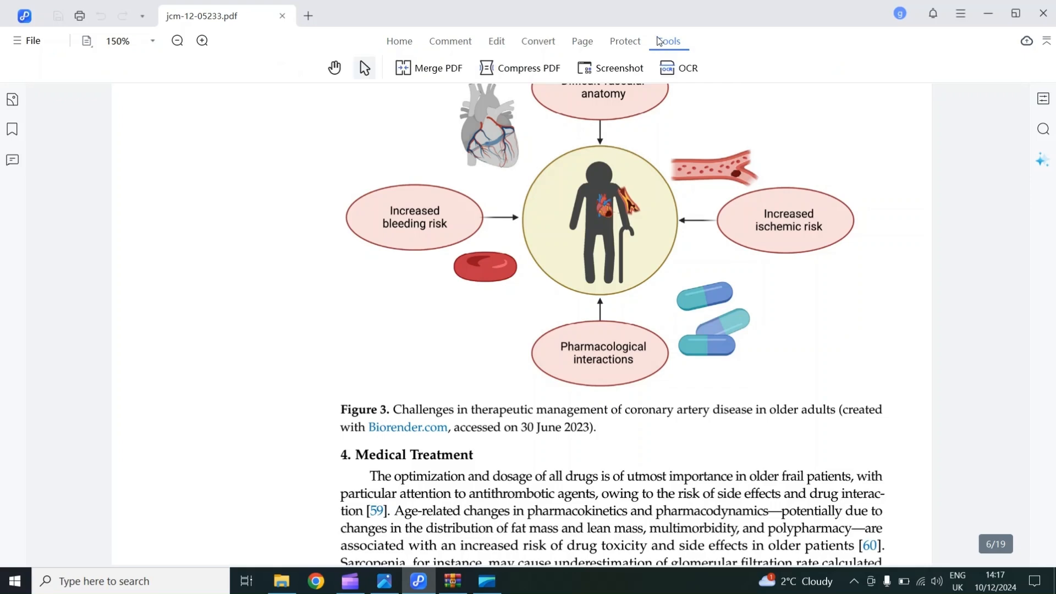
click(609, 74)
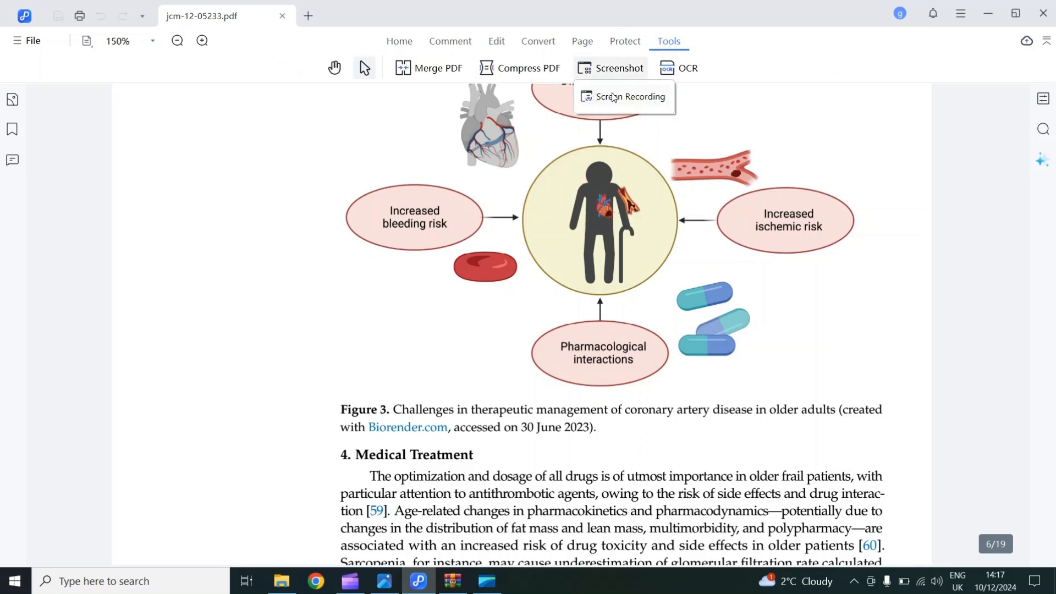
click(632, 96)
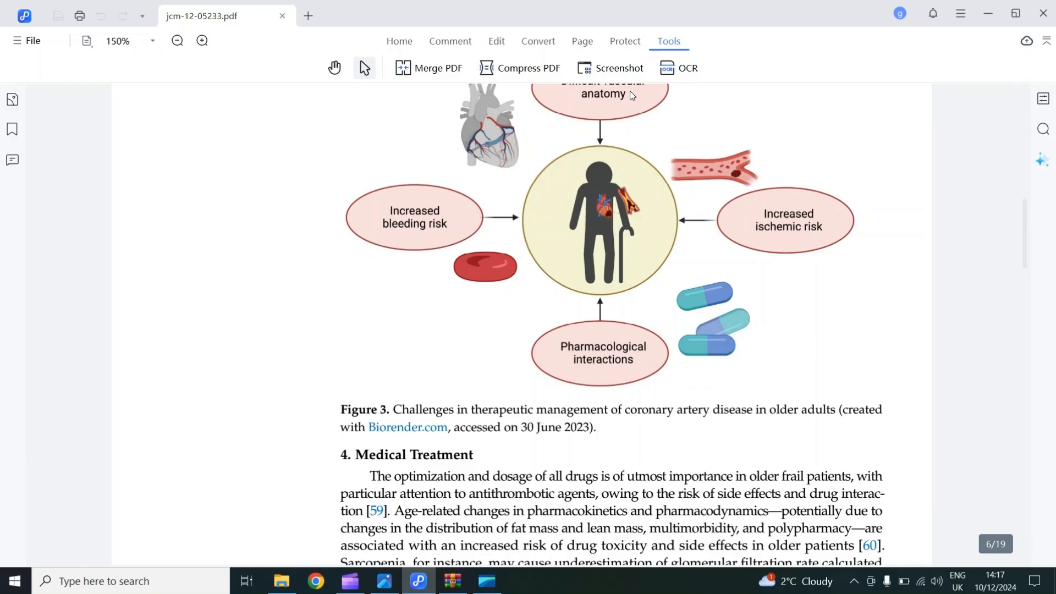
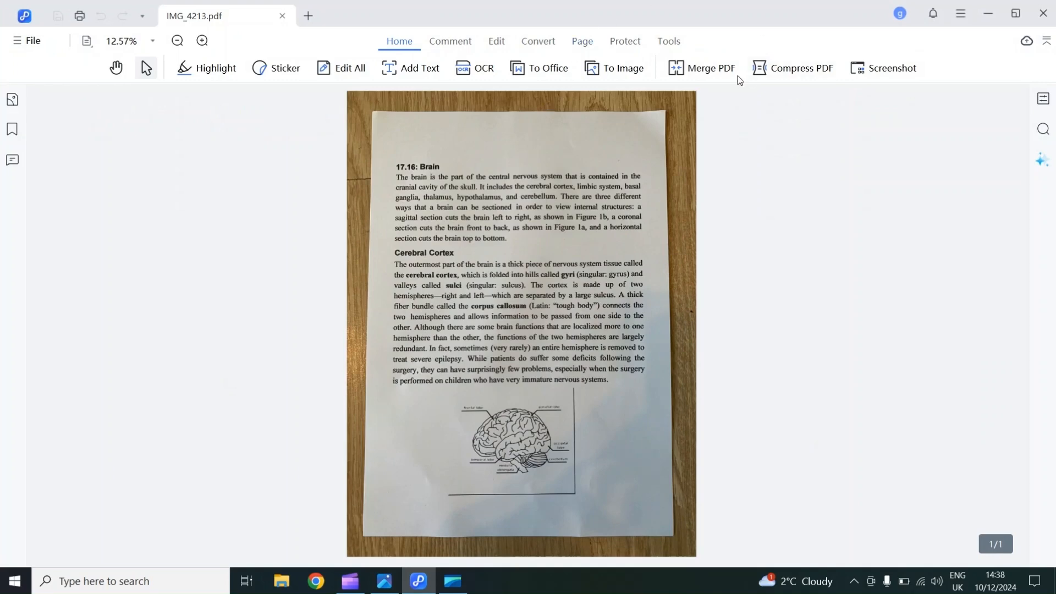
- Run OCR on the current page of IMG_4213.pdf, scanning to editable text with English recognition
click(669, 41)
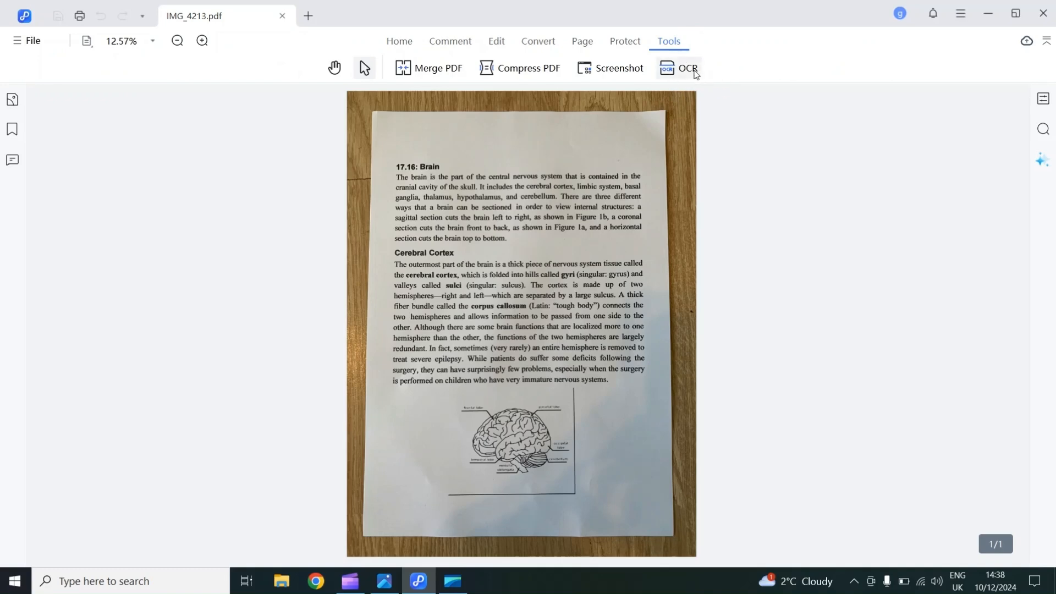
click(696, 74)
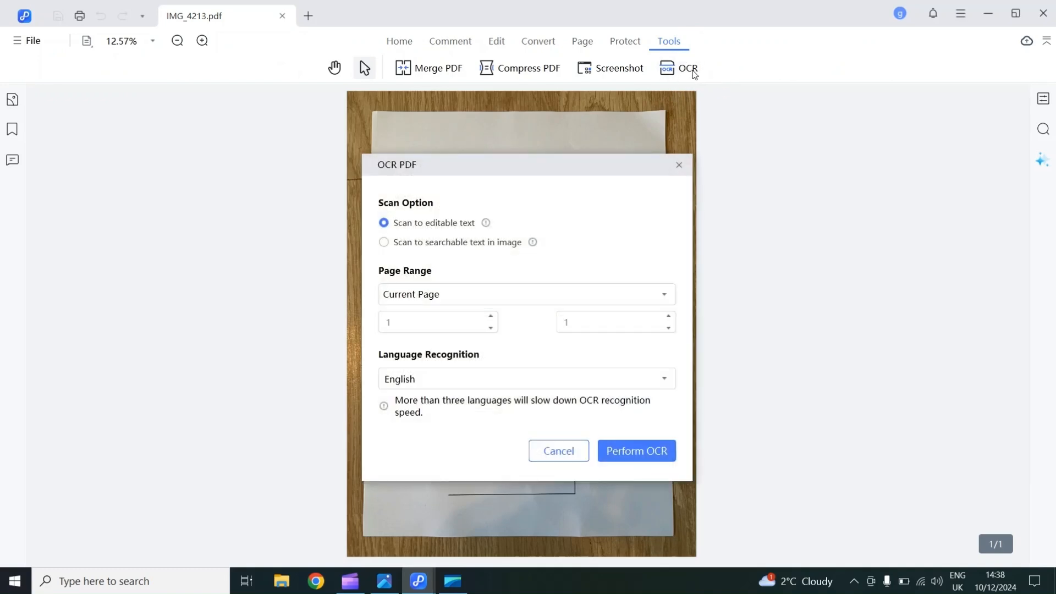
click(636, 452)
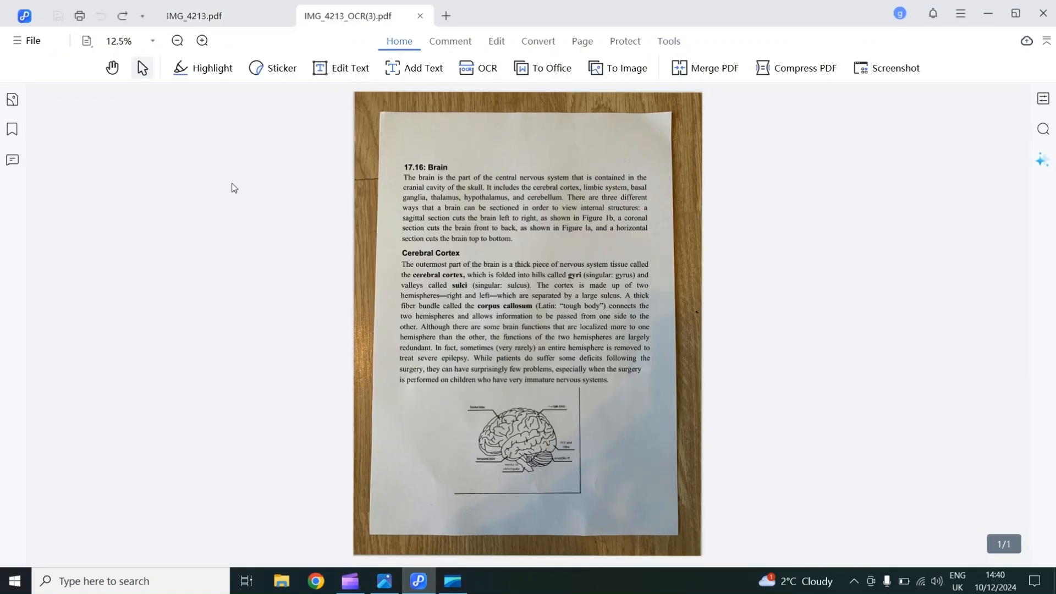
- In the recognised document's Brain paragraph, insert "gddg" between "sectioned" and "in order"
scroll(732, 174, up, 1)
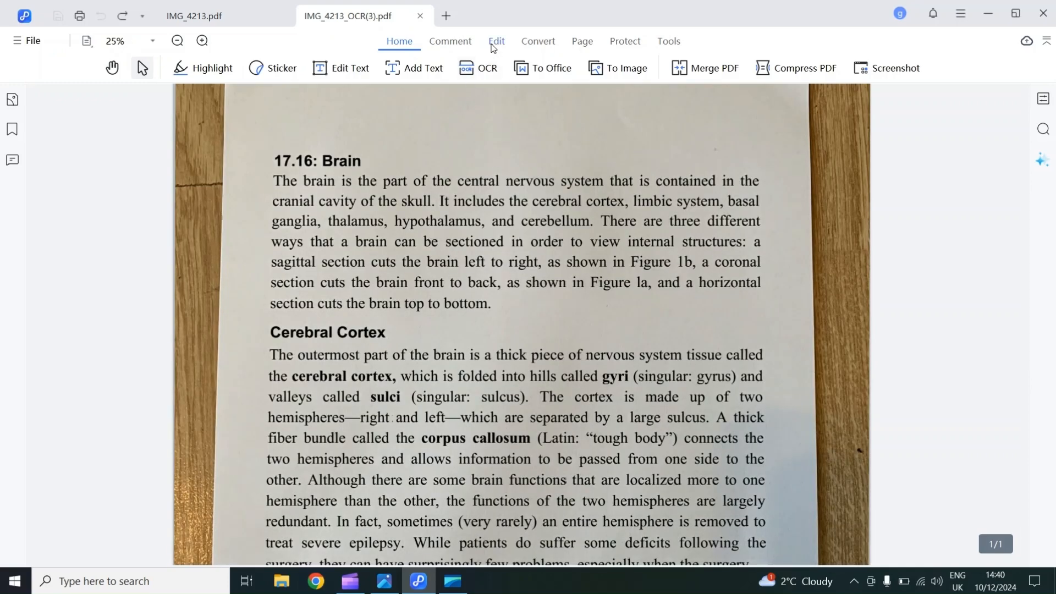
click(492, 48)
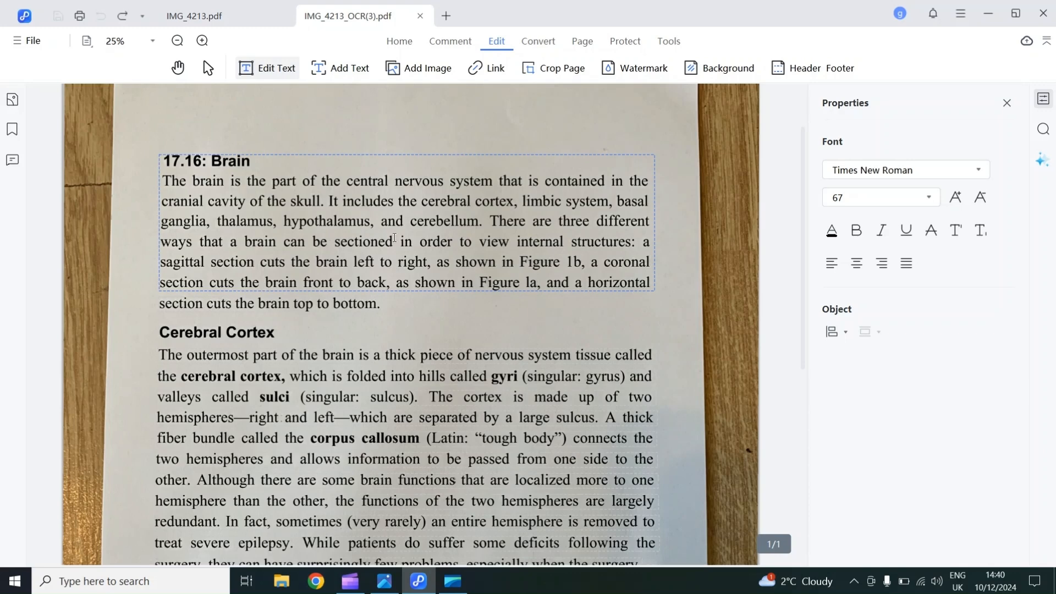
click(401, 243)
text(gddg)
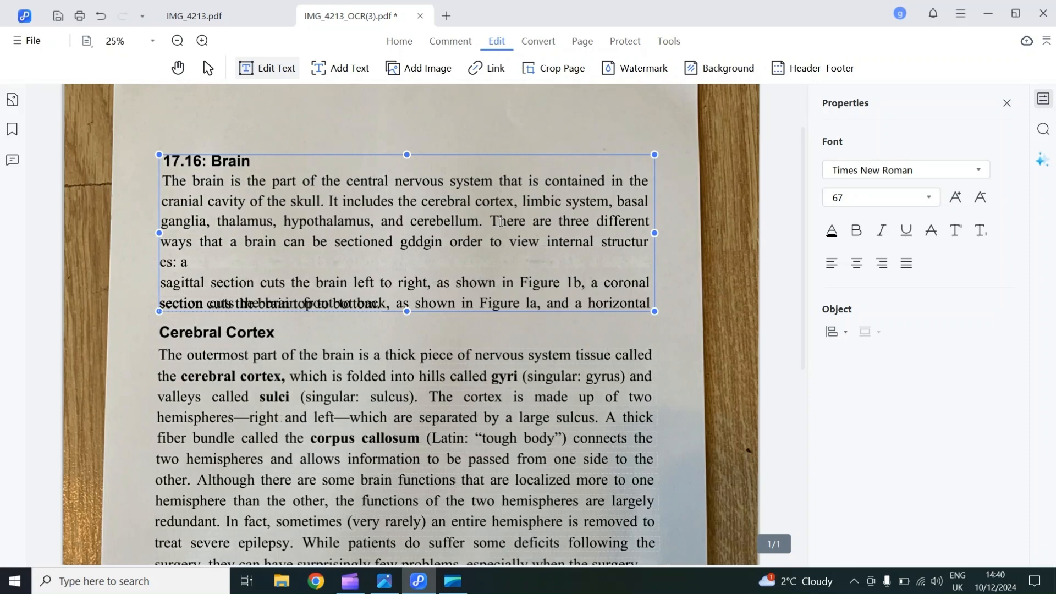
- Delete the inserted letters and the characters around them in the Brain paragraph, leaving "sectionen order"
key(BackSpace)
key(BackSpace)
key(BackSpace)
key(BackSpace)
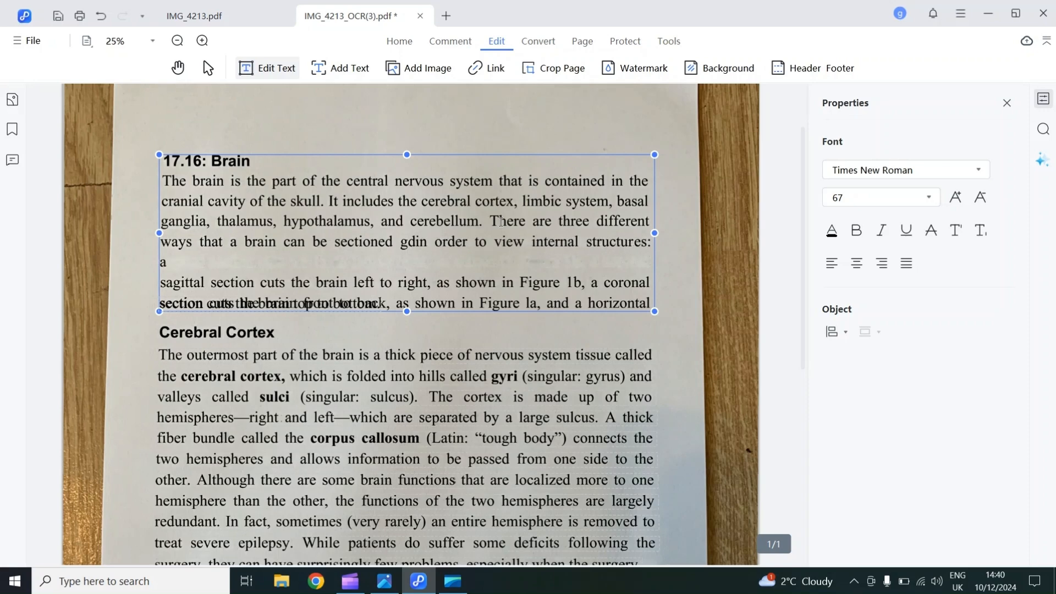
key(BackSpace)
key(Delete)
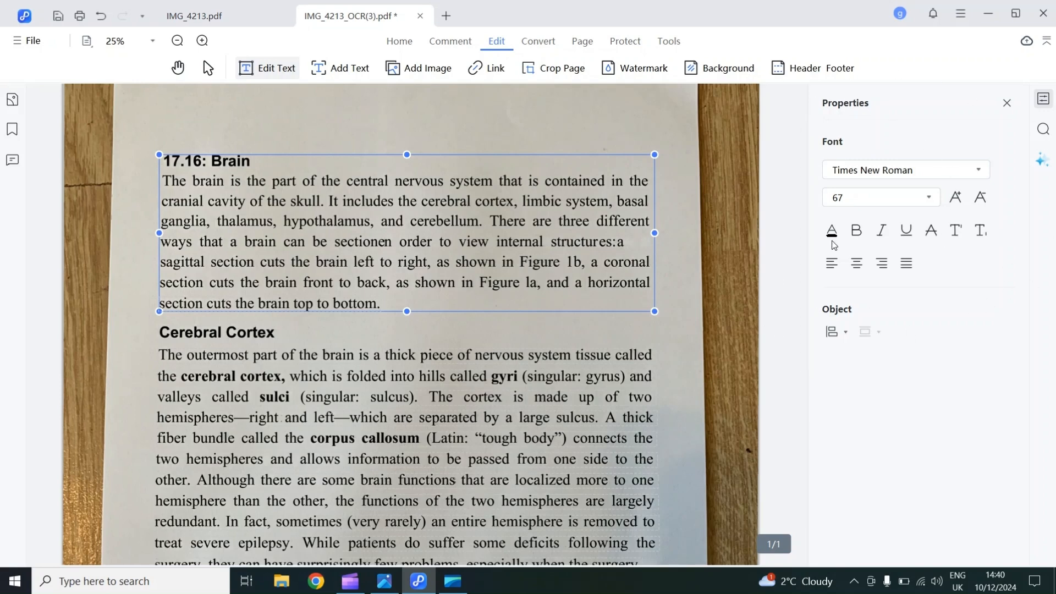
- Highlight the first sentence of the Brain paragraph through "It", and underline the passage starting at "ganglia"
click(687, 224)
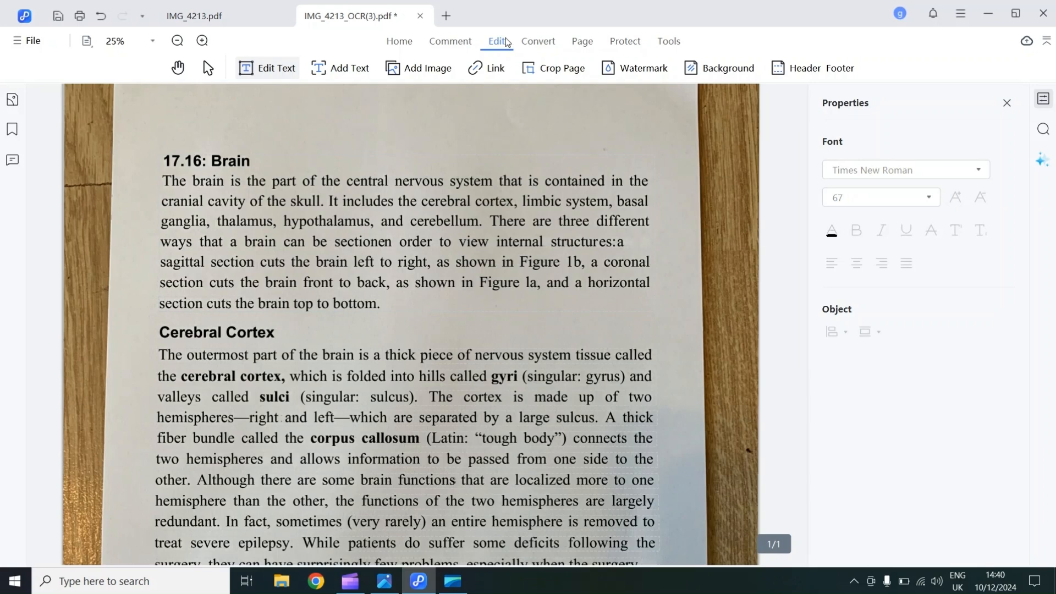
click(470, 39)
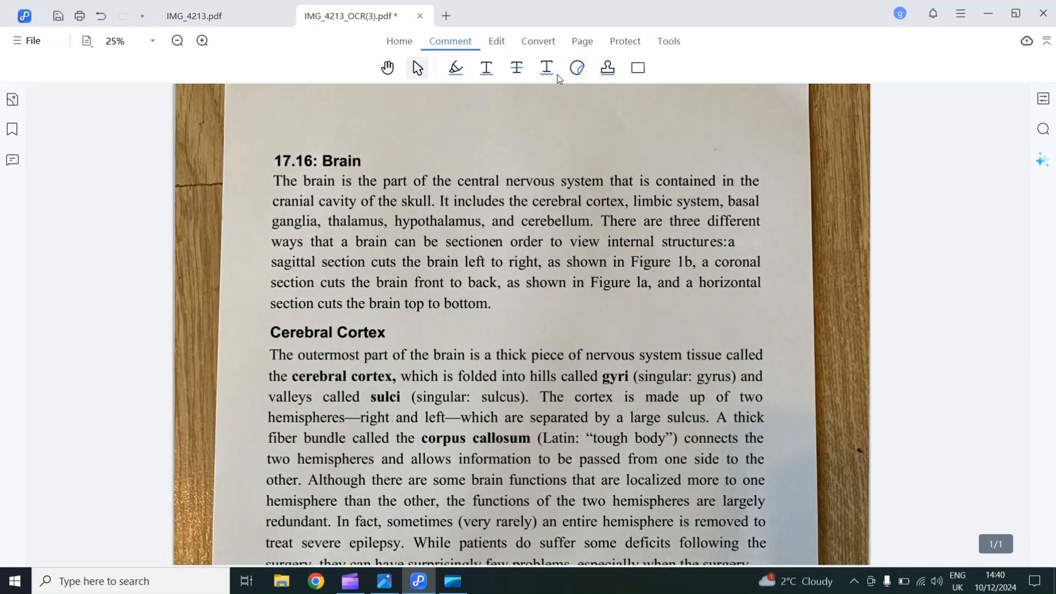
click(454, 71)
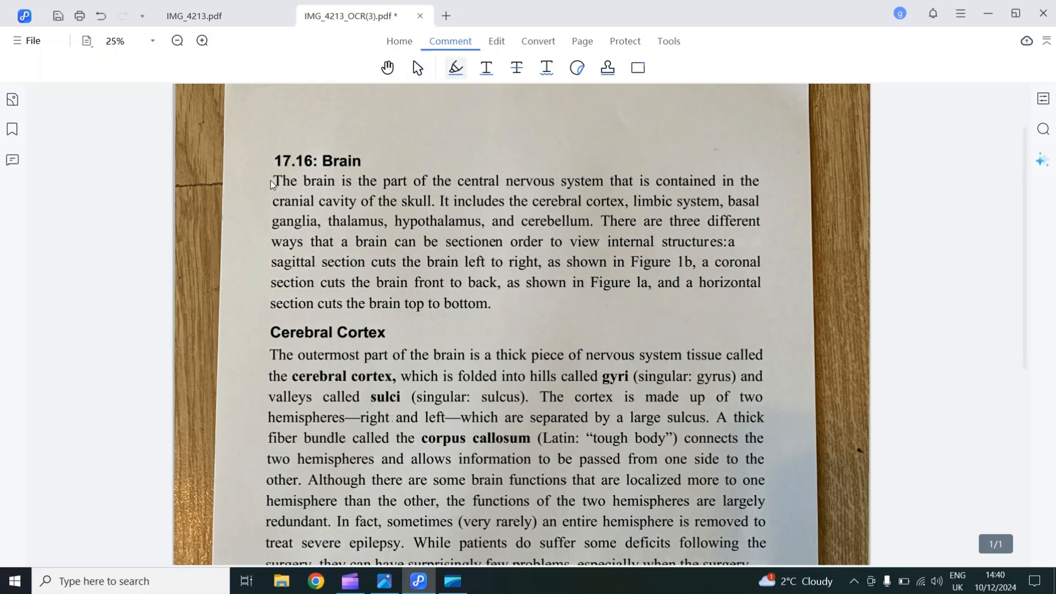
drag(274, 181, 444, 202)
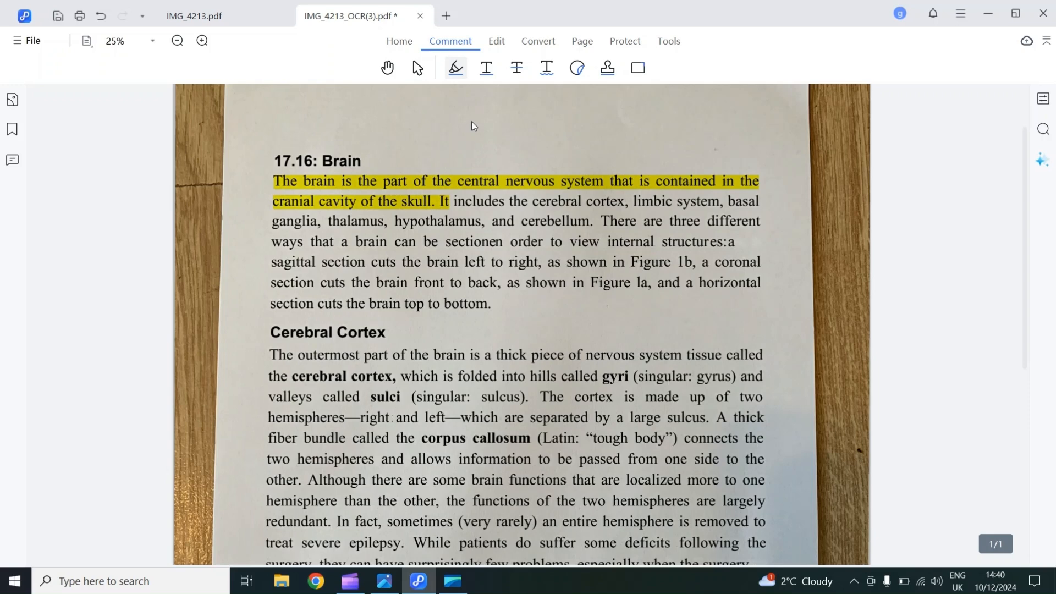
click(493, 68)
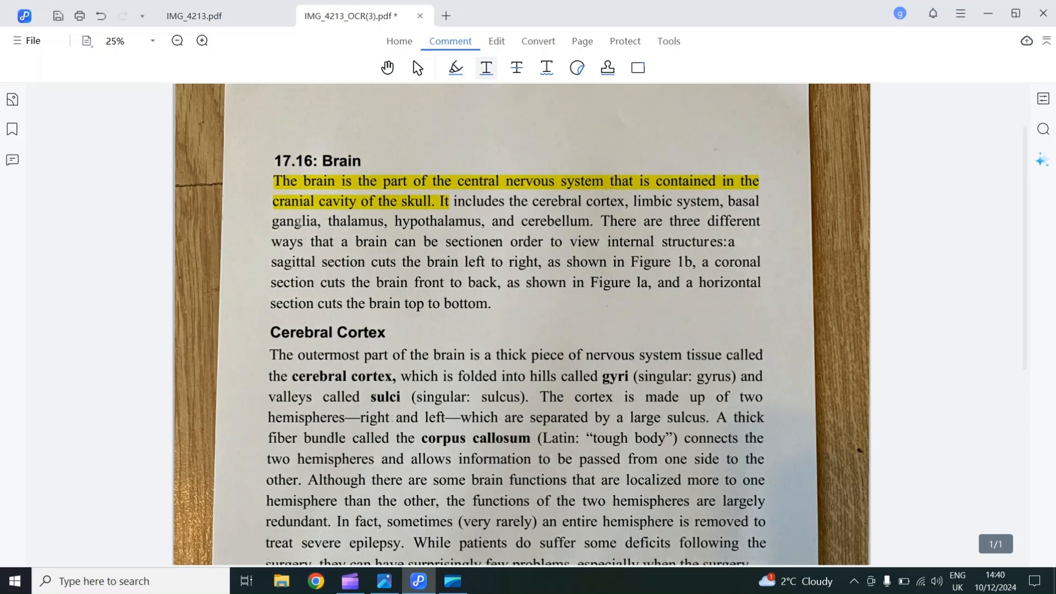
mouse_move(274, 222)
mouse_down()
mouse_move(292, 239)
mouse_move(338, 246)
mouse_move(316, 249)
mouse_up()
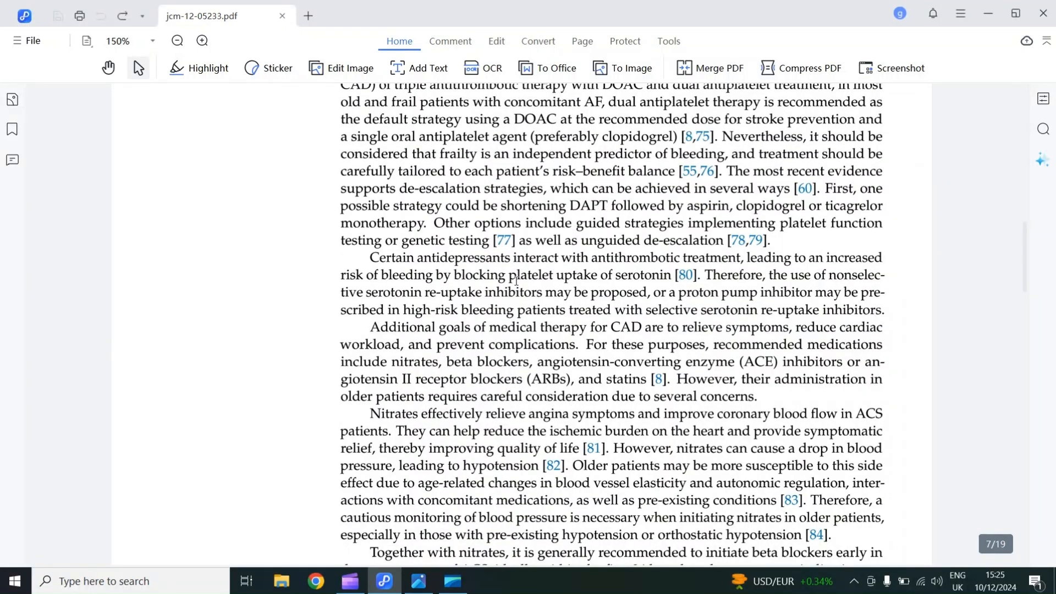
- Insert the image cad from the PDNob PDF Editor folder onto page 7 of jcm-12-05233.pdf
click(507, 42)
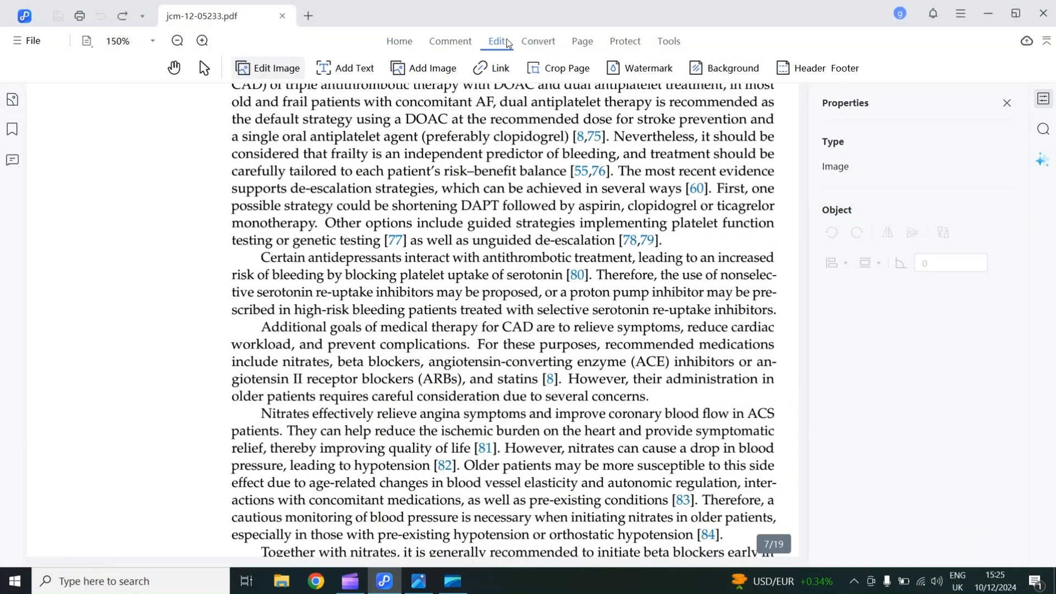
click(408, 77)
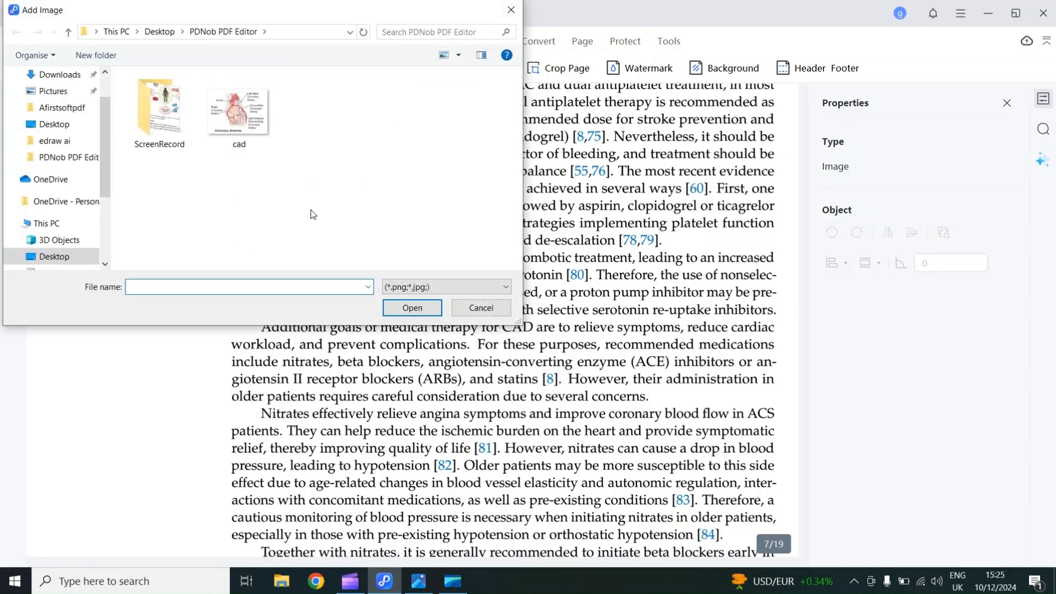
click(250, 124)
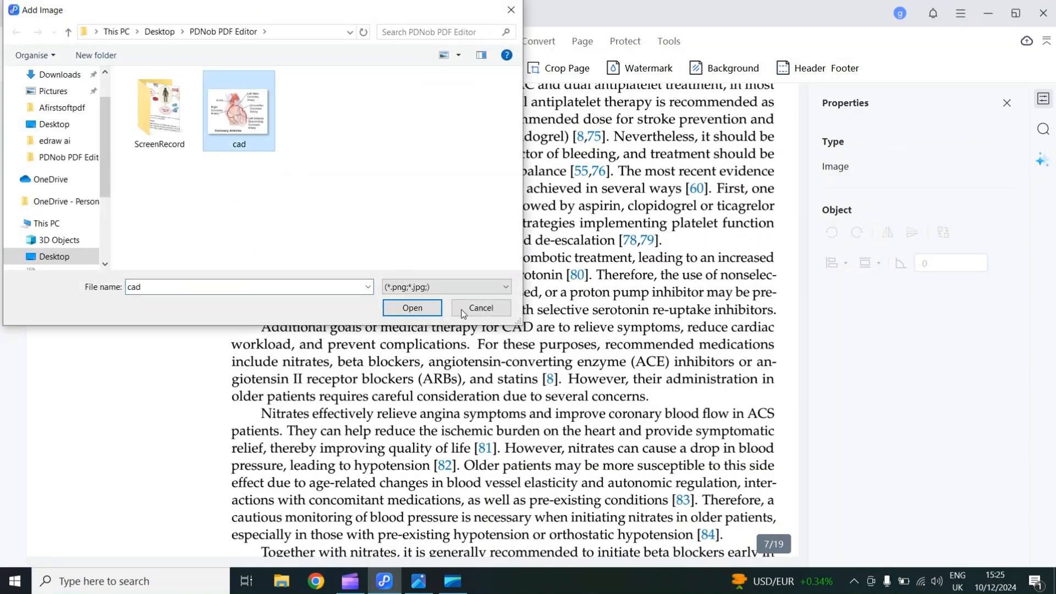
click(417, 311)
drag(417, 309, 570, 466)
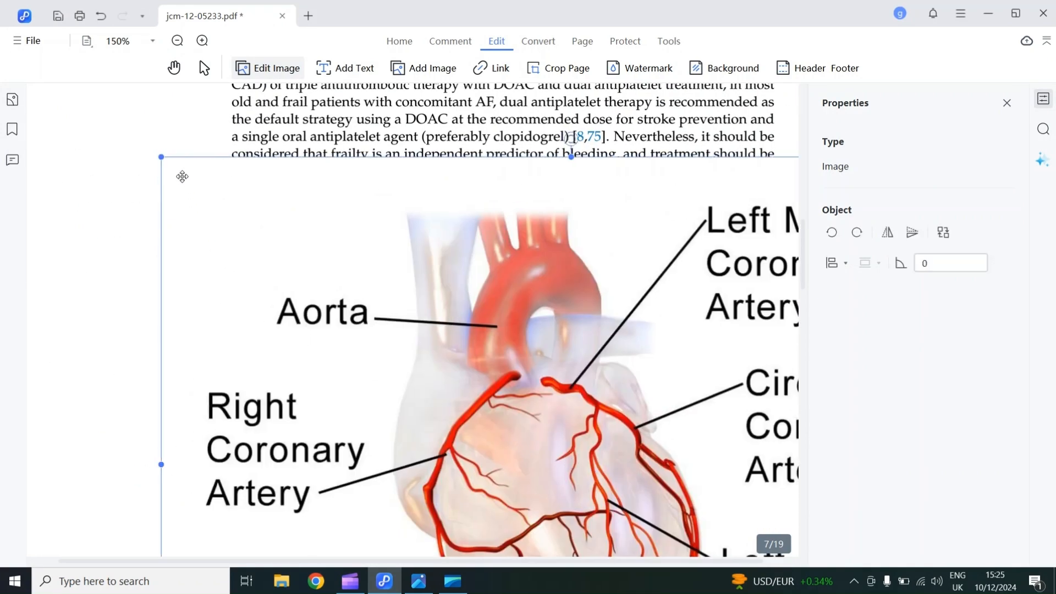
- Shrink and narrow the Coronary Arteries image and move it into the blank margin beside the text on page 7
drag(180, 183, 586, 439)
drag(688, 504, 162, 223)
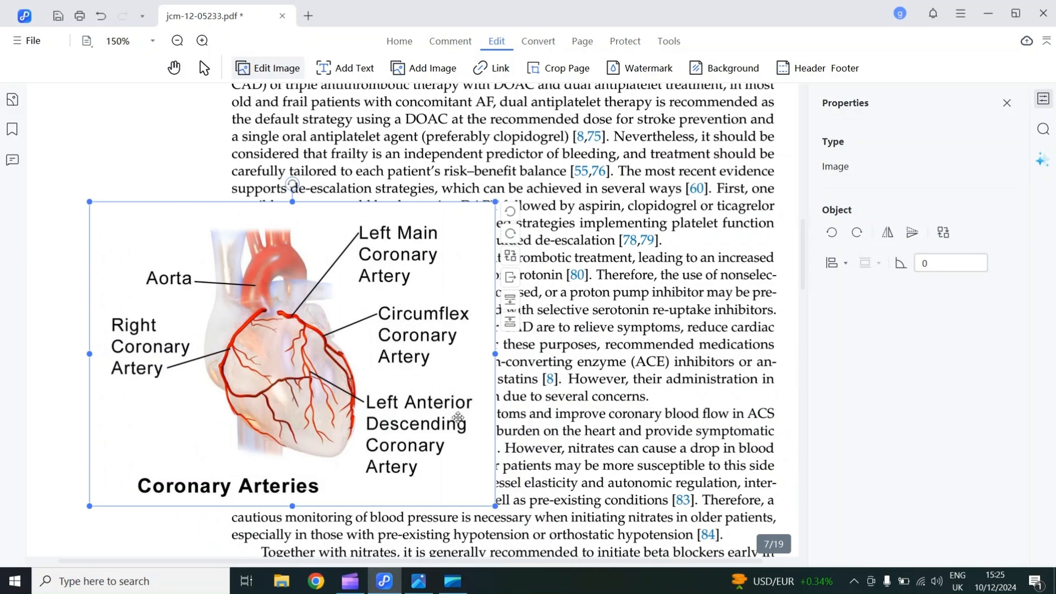
drag(495, 506, 359, 384)
drag(273, 359, 224, 348)
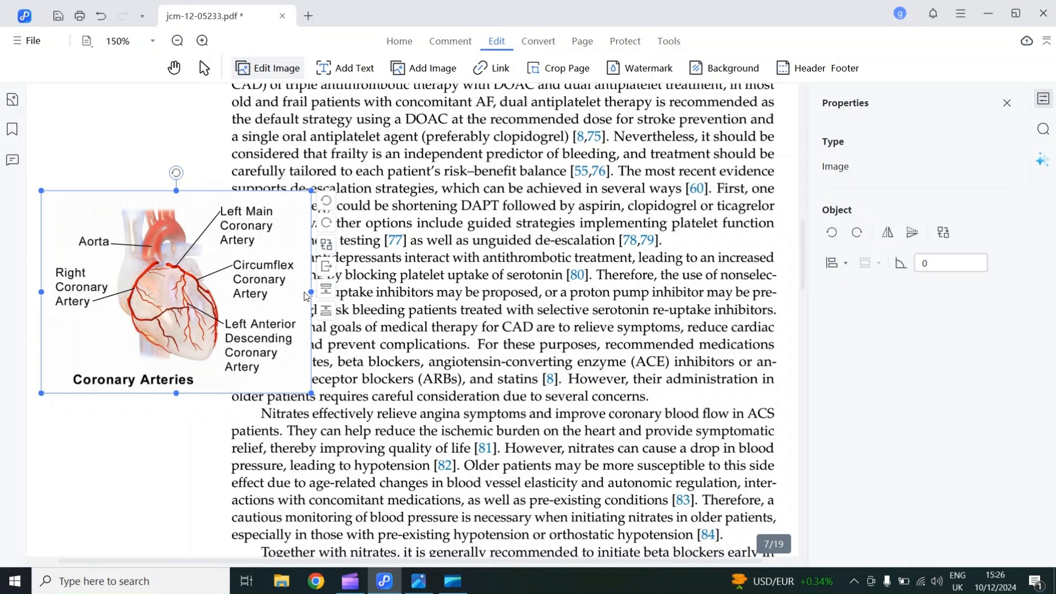
drag(312, 293, 237, 292)
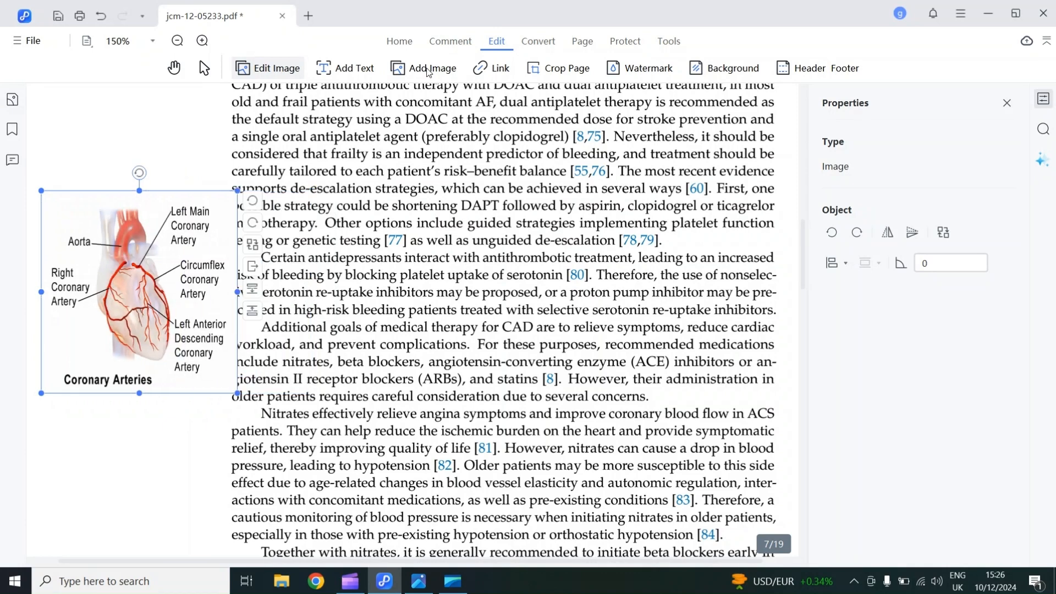
- Draw a new rectangular link area in the margin below the Coronary Arteries image
click(487, 68)
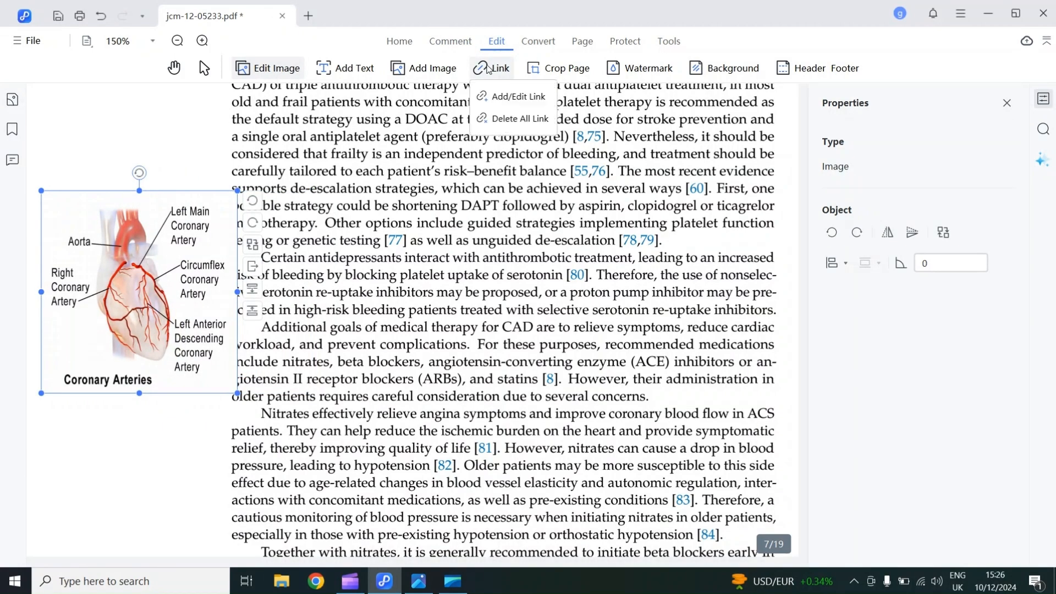
click(502, 97)
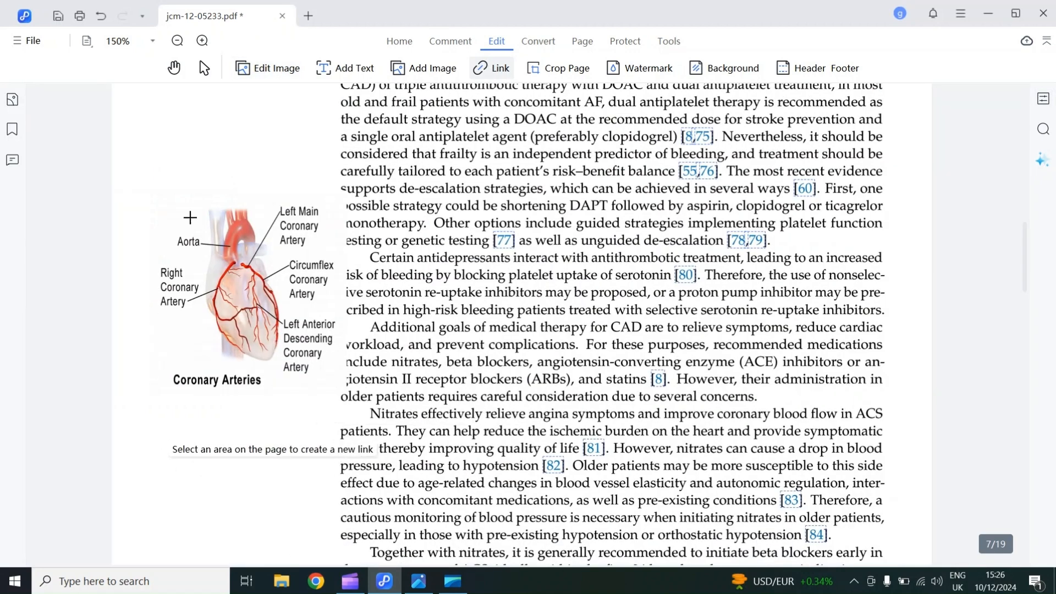
scroll(325, 310, down, 2)
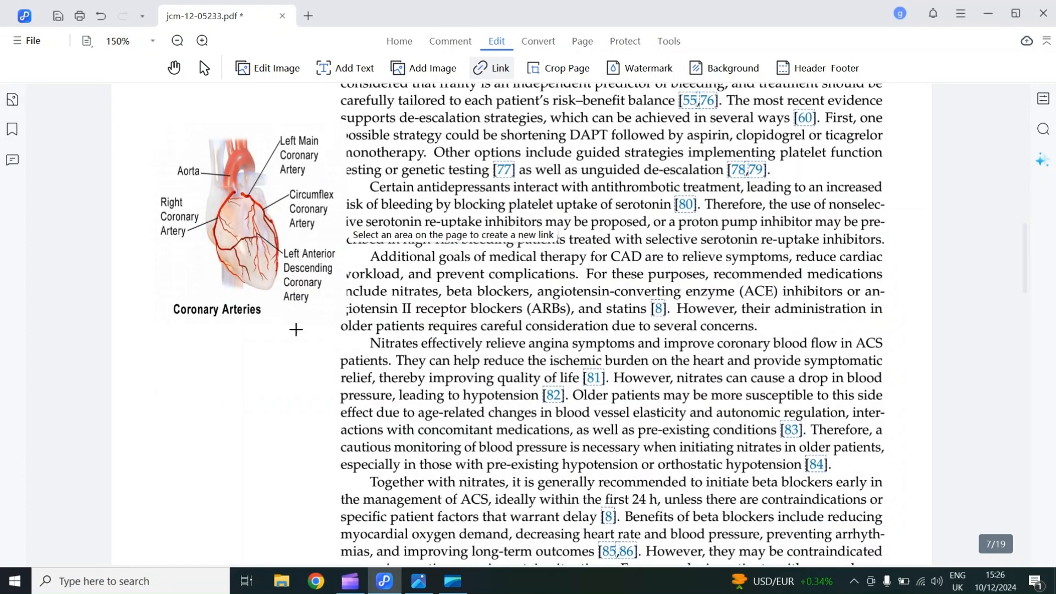
drag(146, 363, 278, 430)
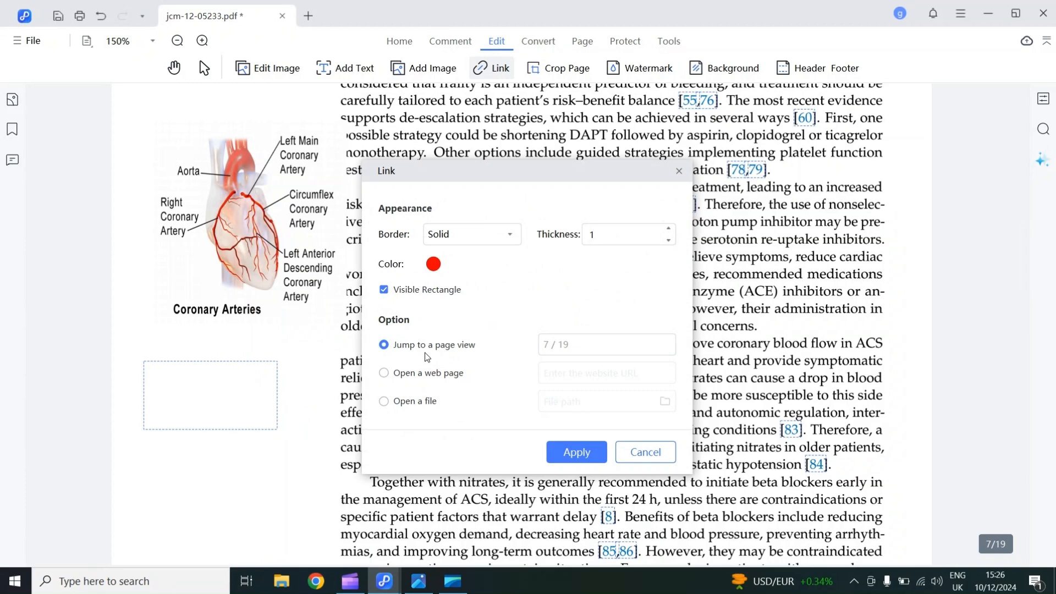
- Set the link's page-view jump target to page 10
click(587, 344)
text(7)
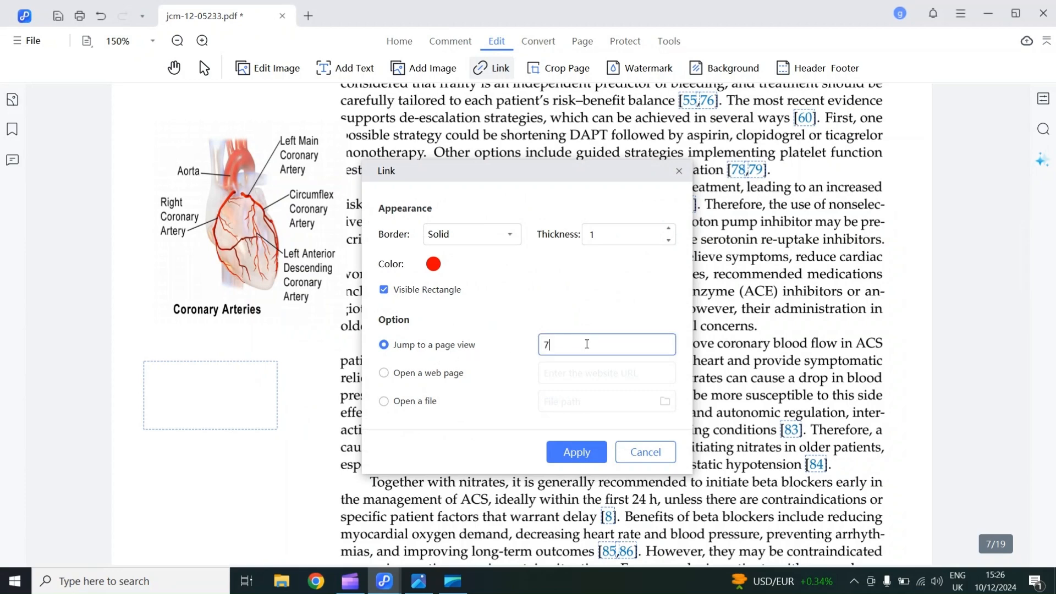
key(BackSpace)
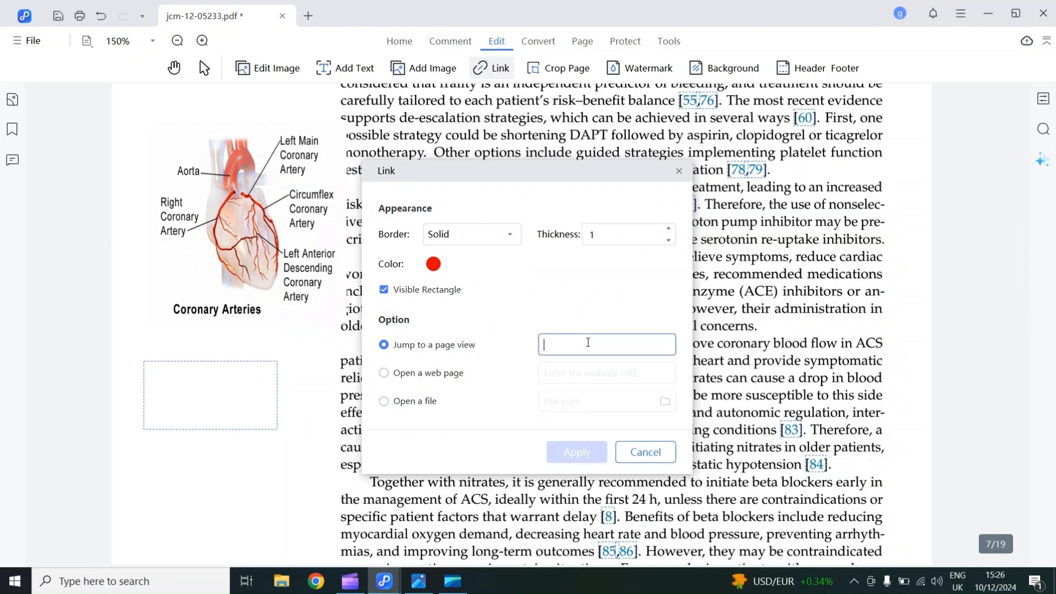
text(10)
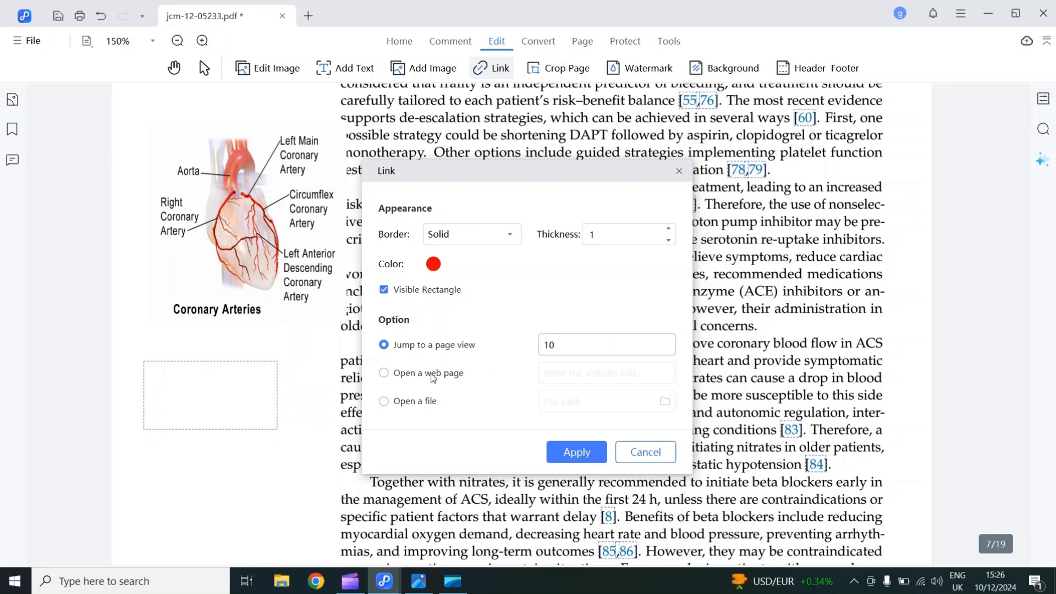
- Make the link open the web page google.com and apply it
click(434, 378)
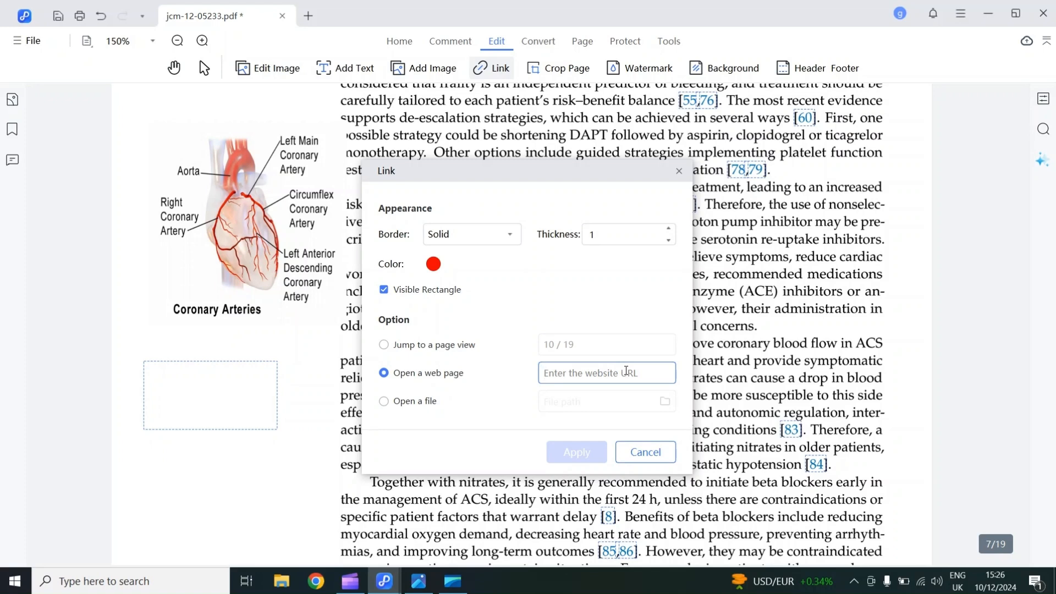
text(google.com)
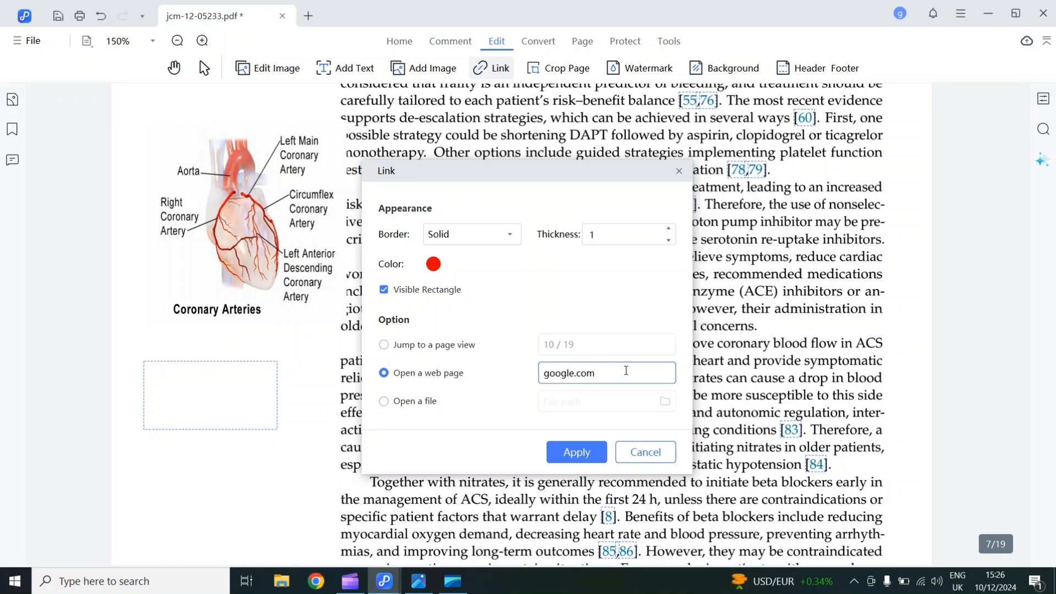
click(583, 457)
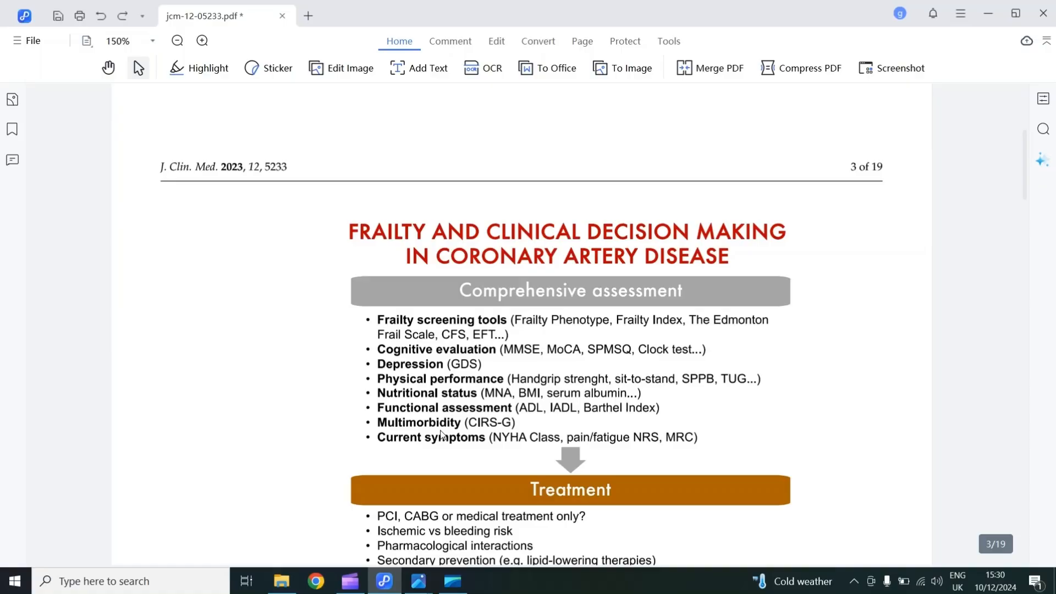
- In the page organiser, move page 2 with the circular diagram to position 6, just before page 7
click(584, 42)
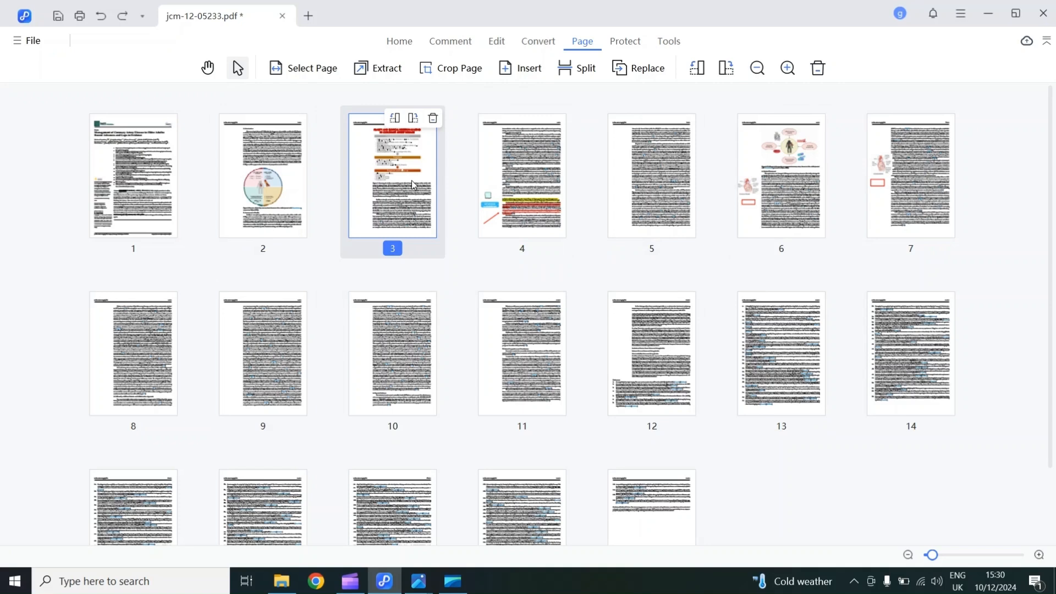
click(254, 182)
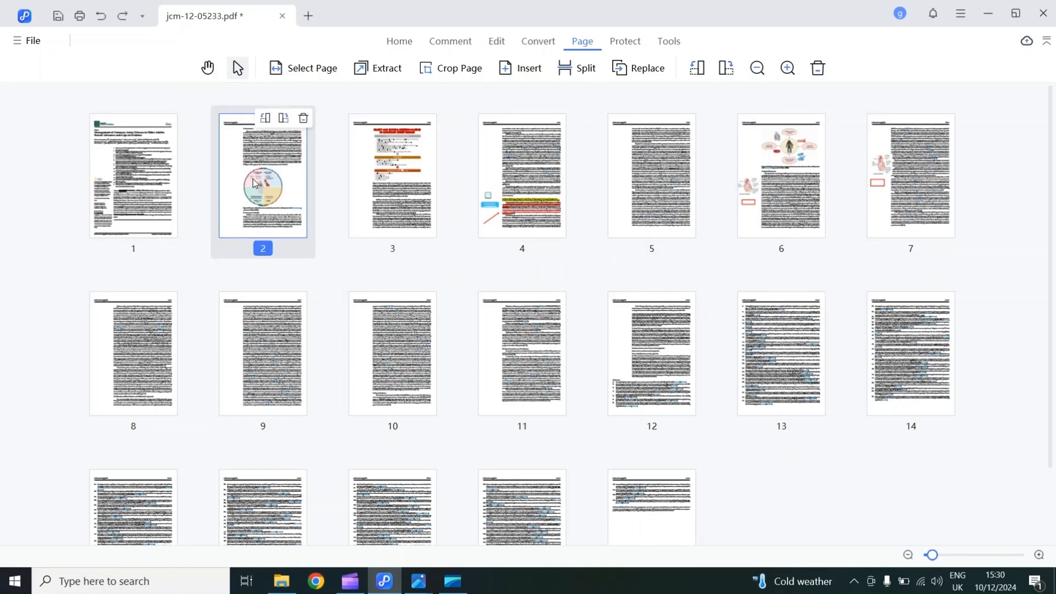
drag(254, 182, 849, 206)
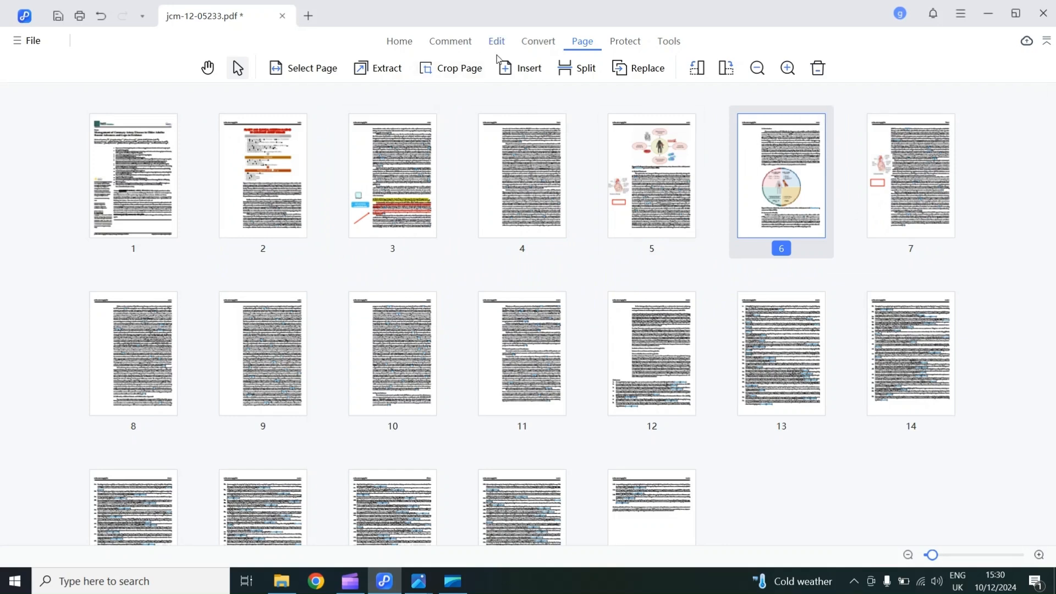
- Insert a blank page after page 6
click(518, 69)
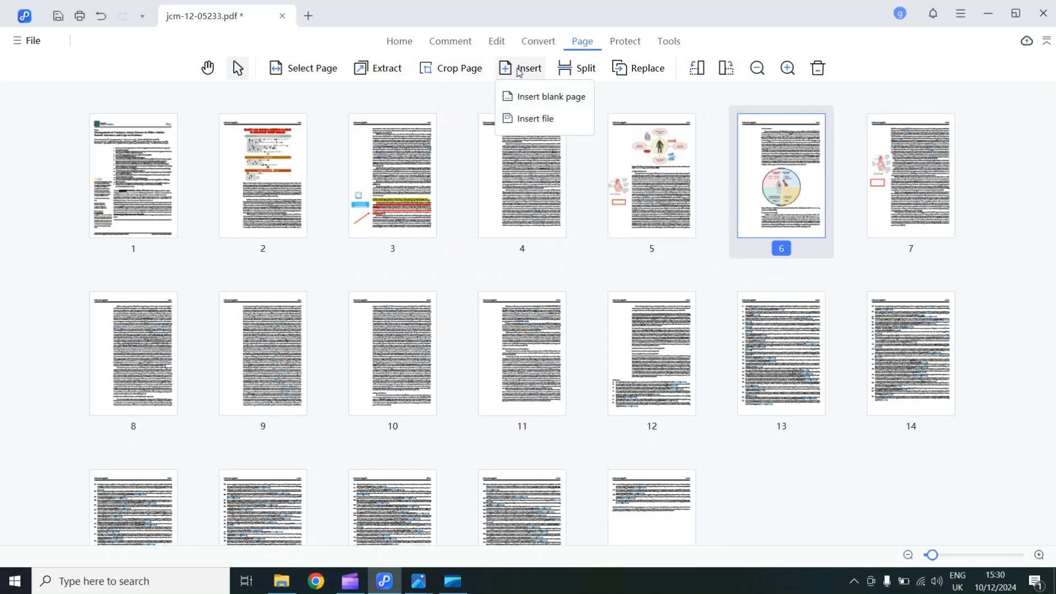
click(528, 98)
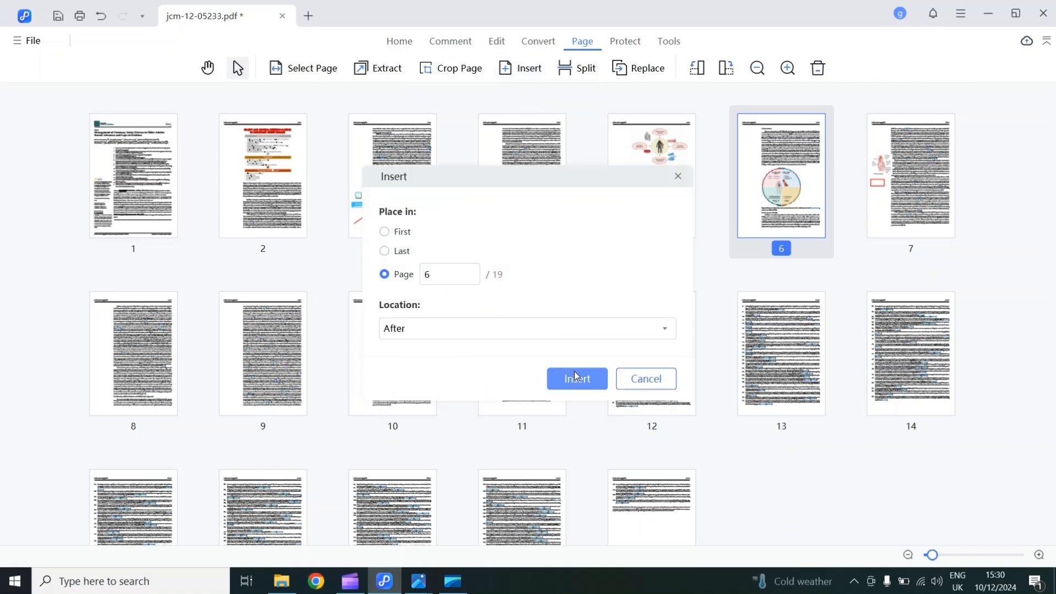
click(576, 377)
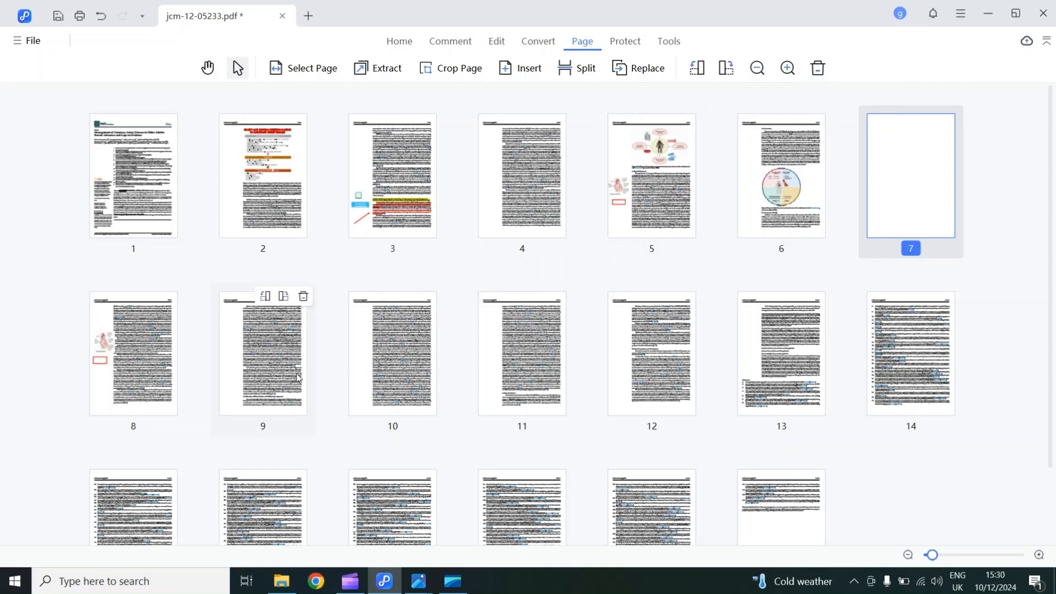
- Delete page 8, which holds the Coronary Arteries image and the red link box
click(121, 338)
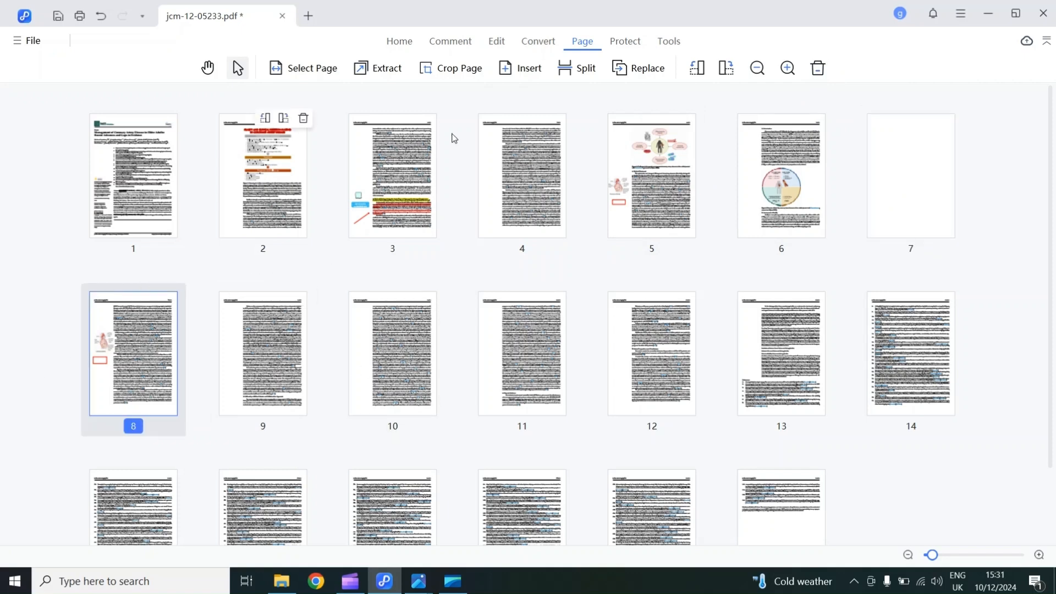
click(820, 70)
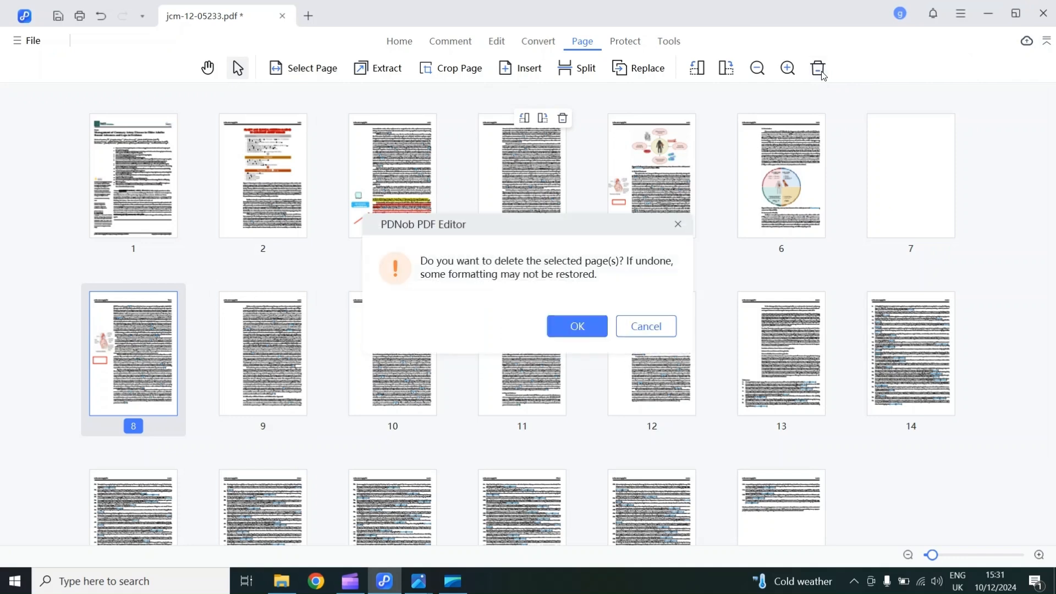
click(583, 329)
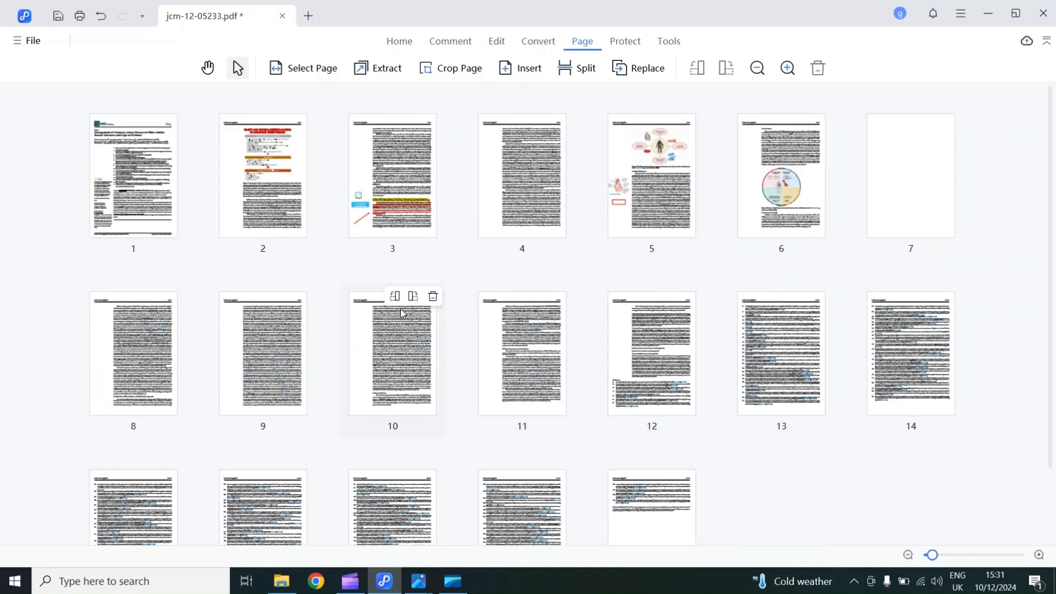
- Select page 3 with the highlighted passage and start extracting it
click(380, 176)
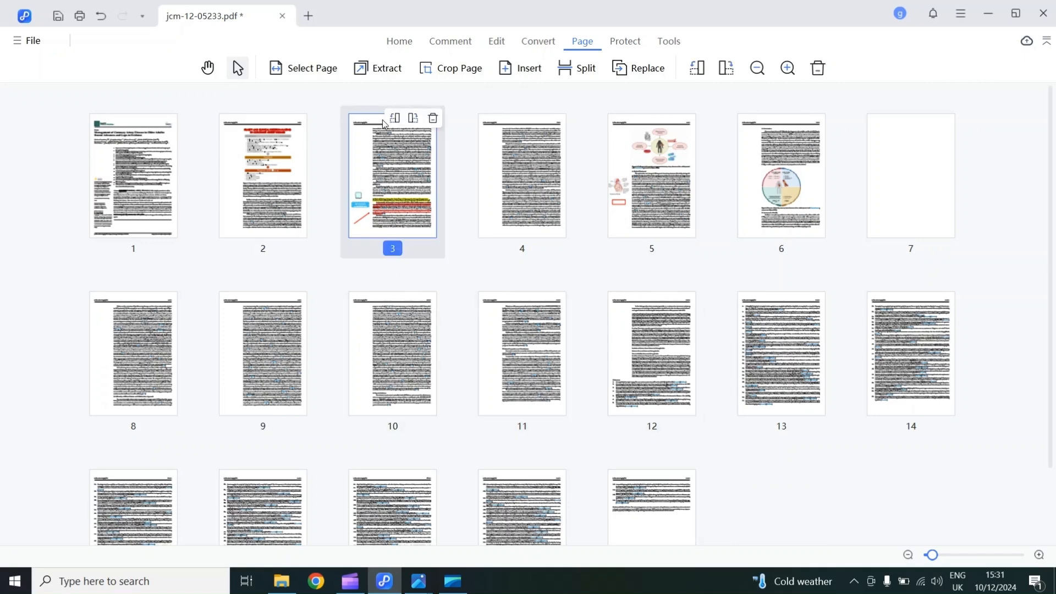
click(383, 72)
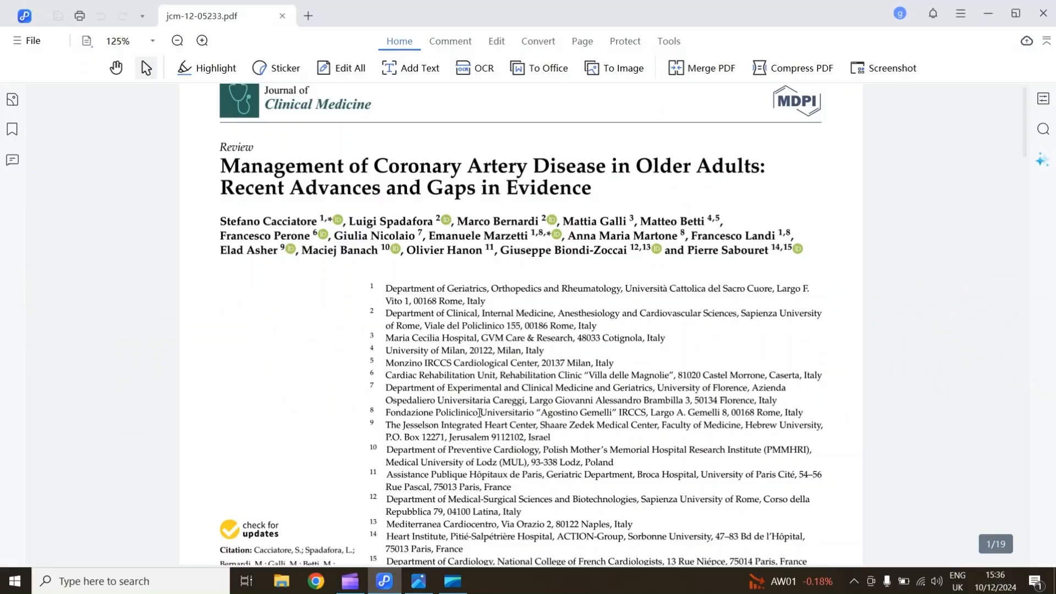
scroll(480, 413, down, 4)
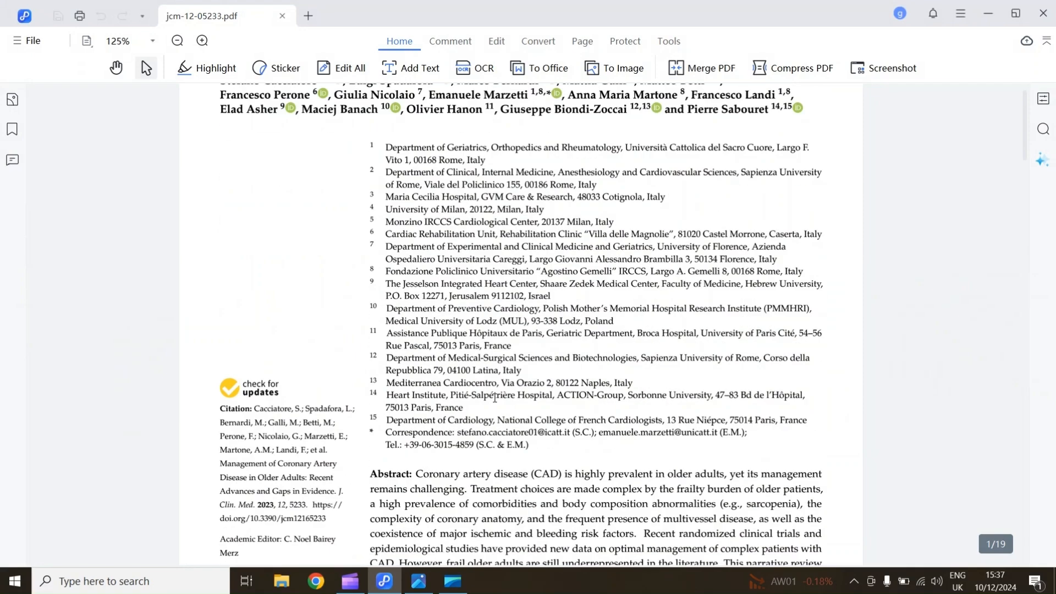
- Upload the article to PDNob AI to generate a summary and ask the assistant "what is cad"
scroll(498, 395, up, 2)
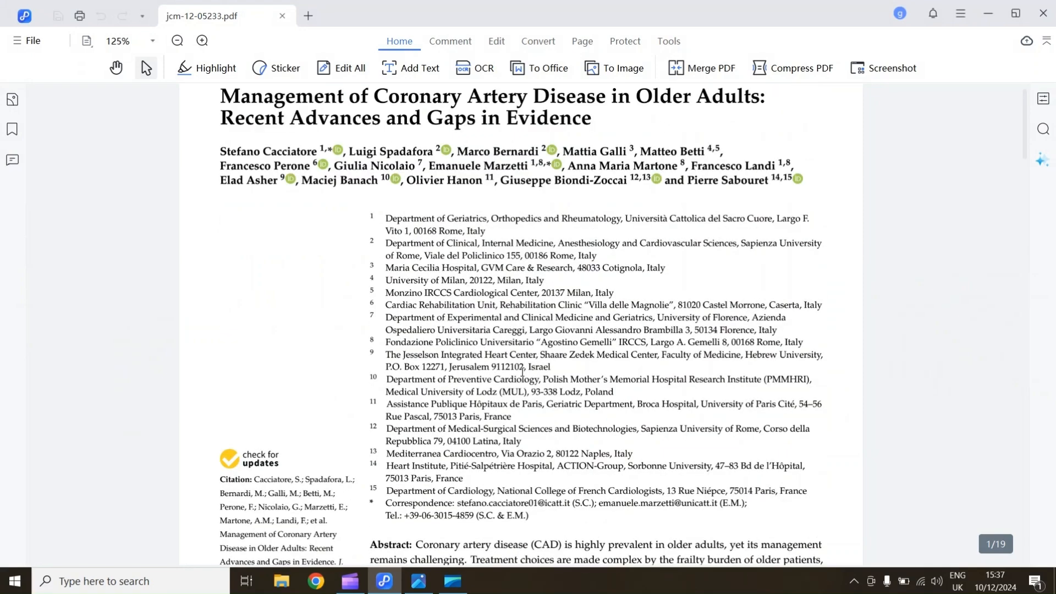
click(1044, 161)
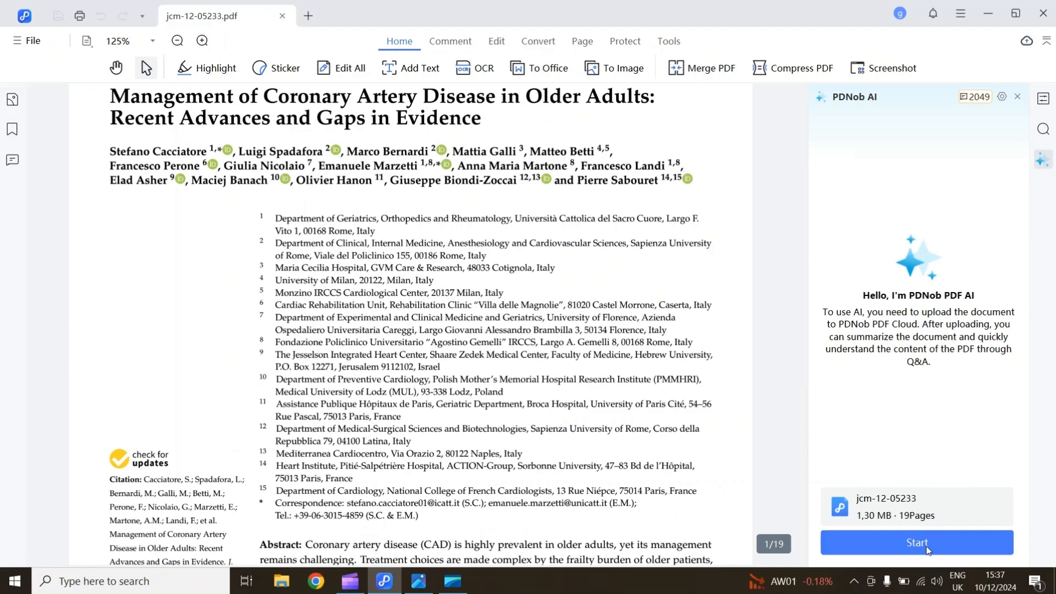
click(926, 547)
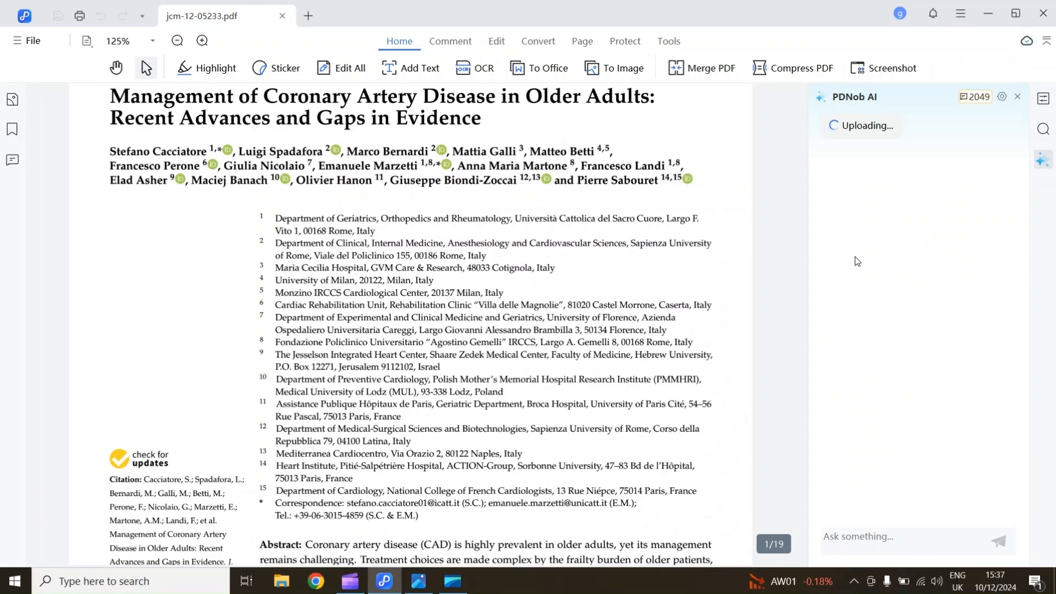
scroll(512, 305, down, 5)
scroll(512, 306, down, 1)
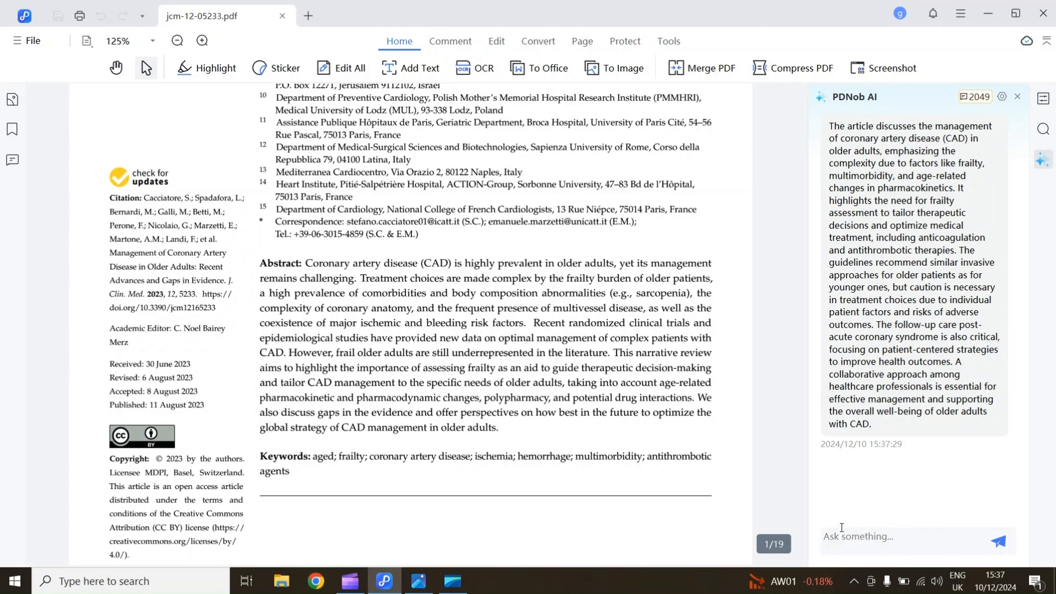
text(what is cad)
click(999, 542)
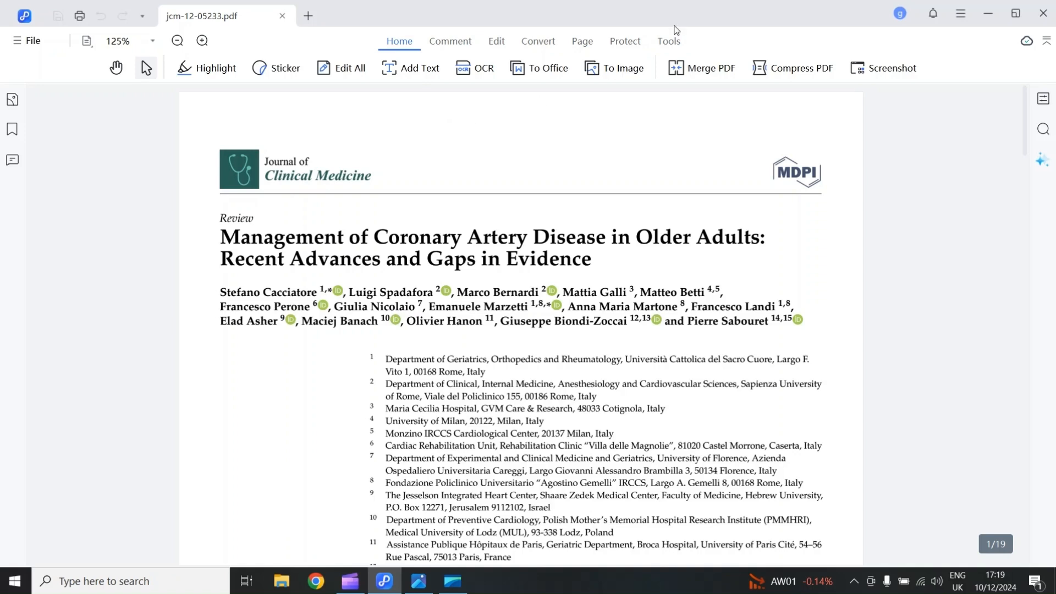
- Merge all pages of jcm-12-05233 with the "Case 7.1. why-are-some-countries-rich-and-others-poor" and "Consumer Behaviour Related to Decisions" PDFs and check the merged document
click(672, 46)
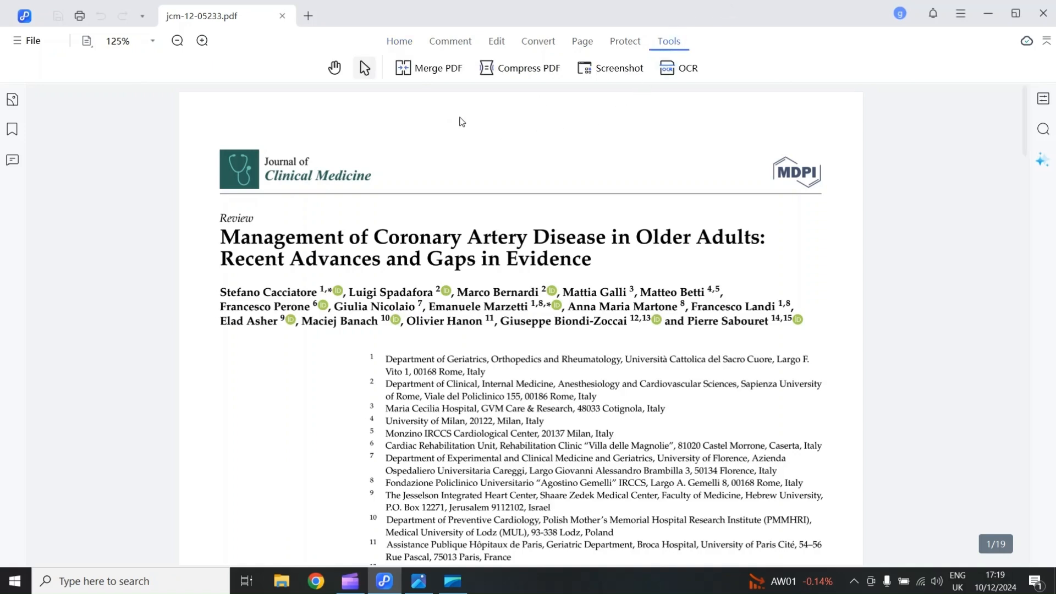
click(439, 69)
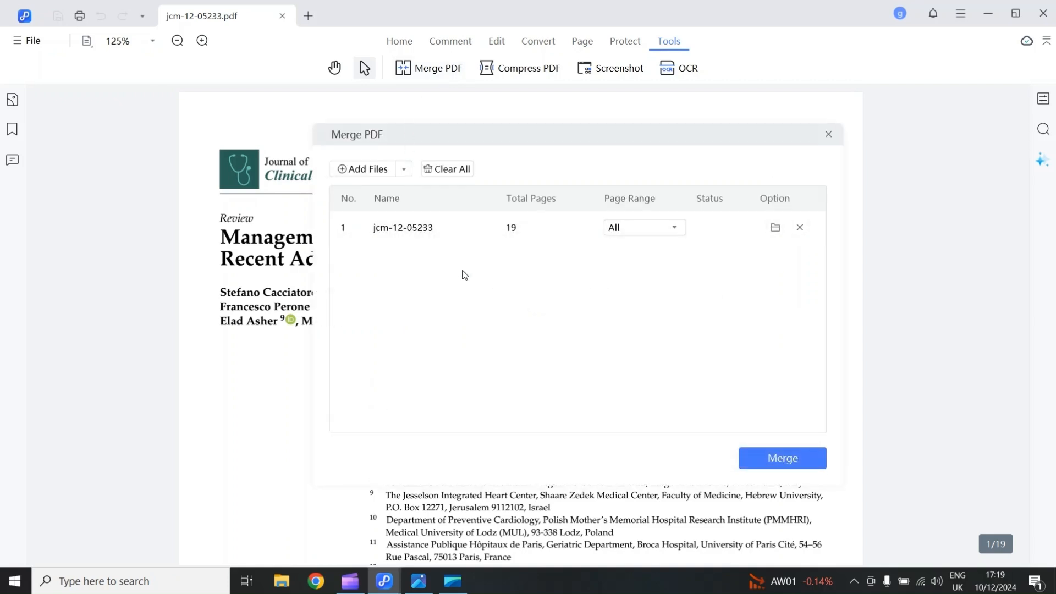
click(360, 170)
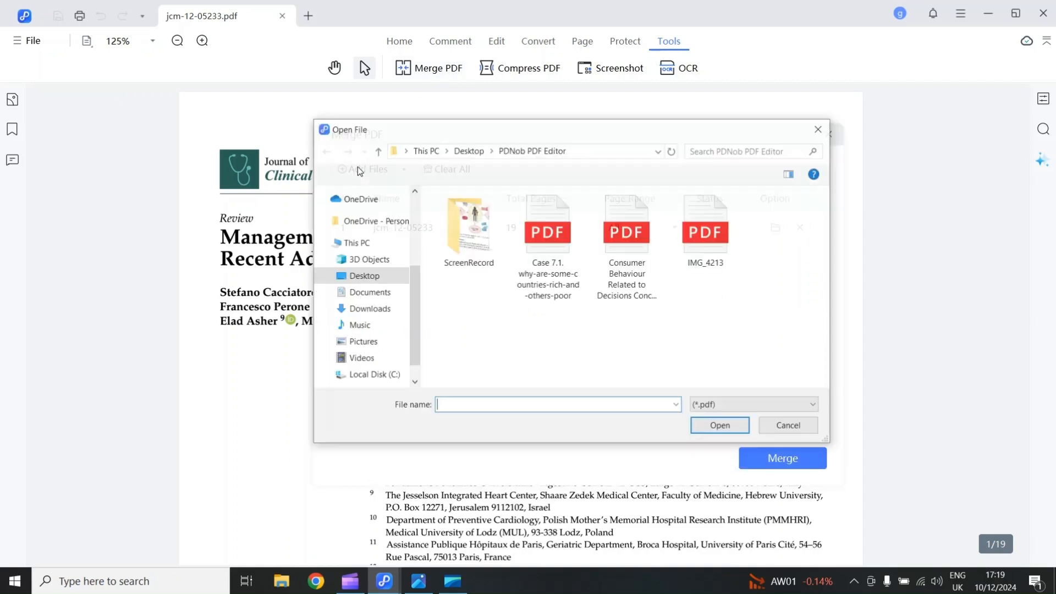
click(559, 258)
ctrl+click(609, 255)
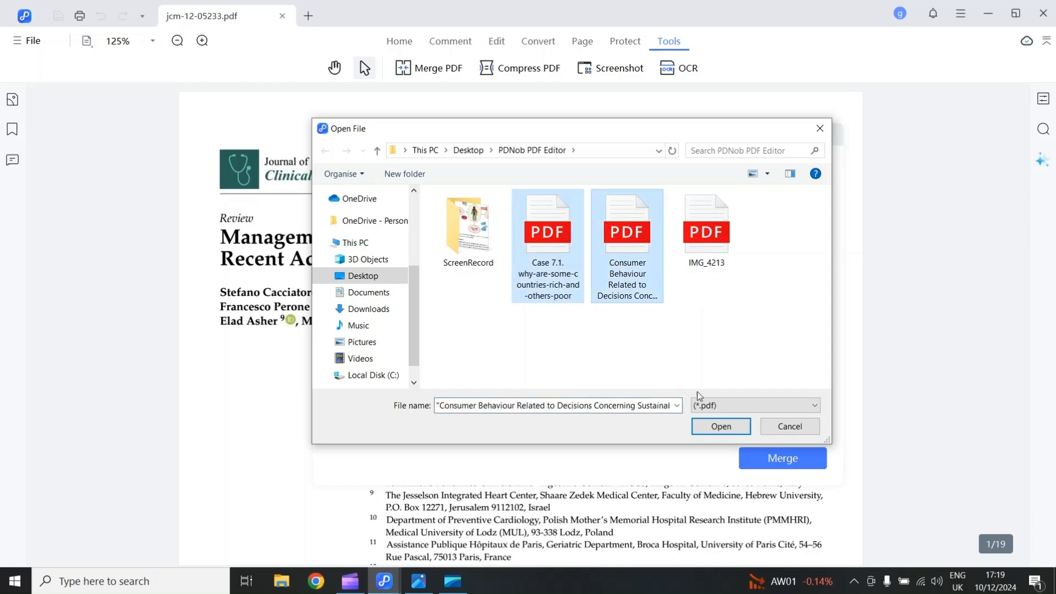
click(721, 426)
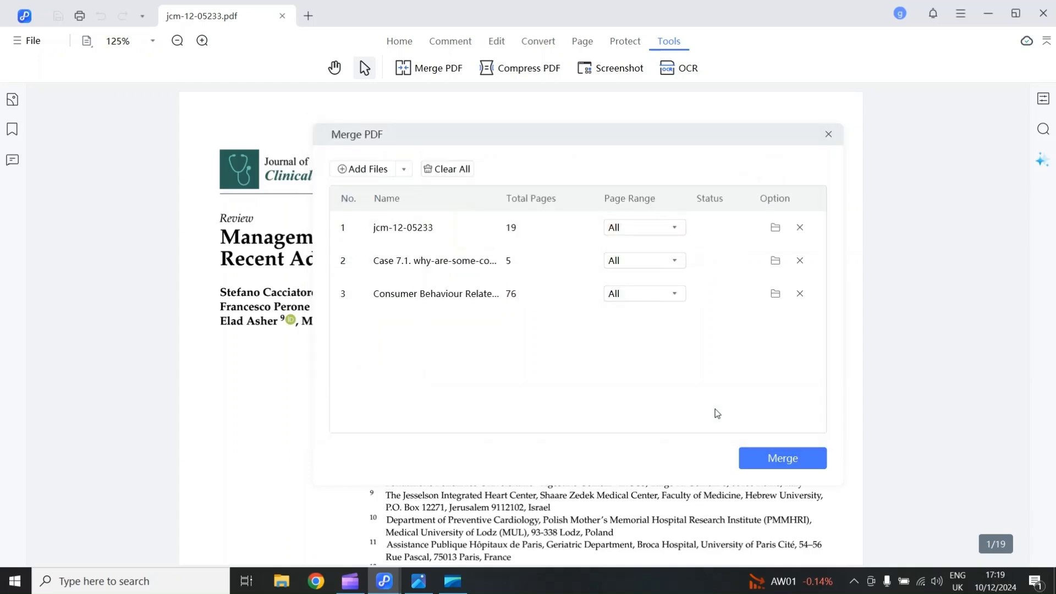
click(790, 462)
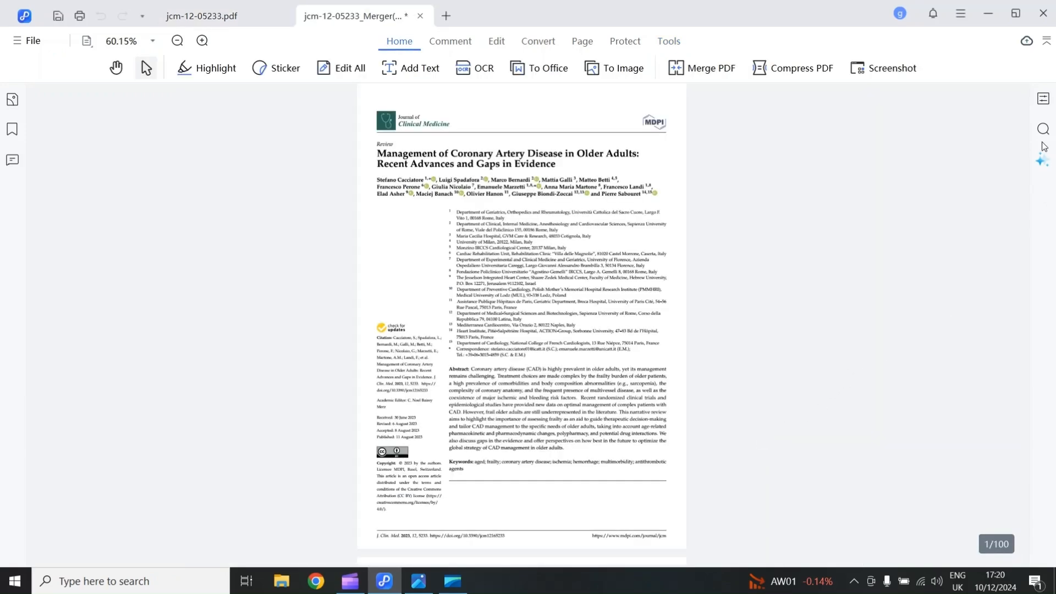
drag(1024, 127, 1001, 207)
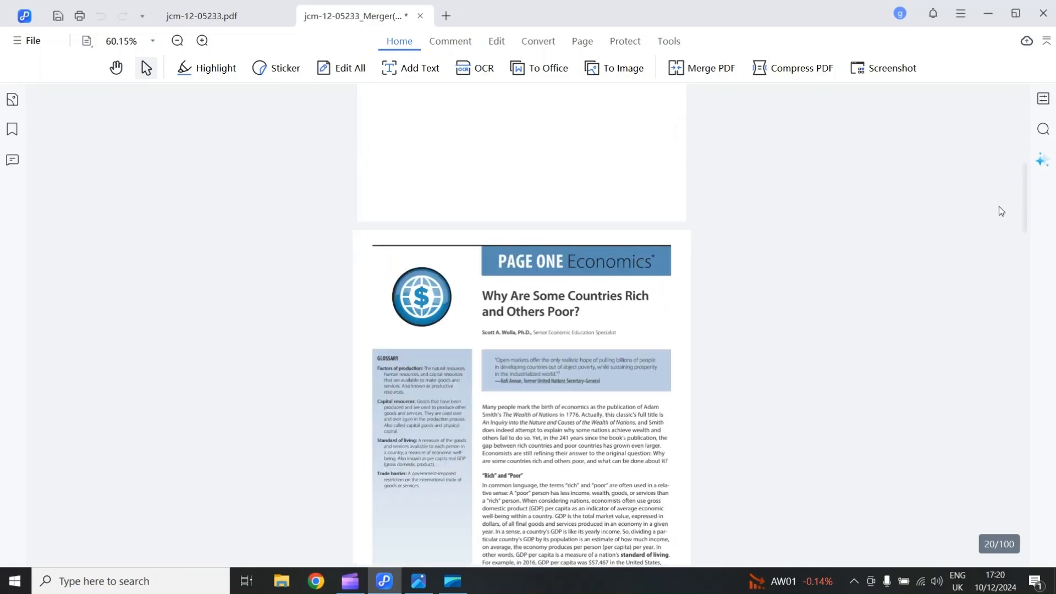
drag(1025, 209, 1023, 237)
scroll(987, 230, up, 3)
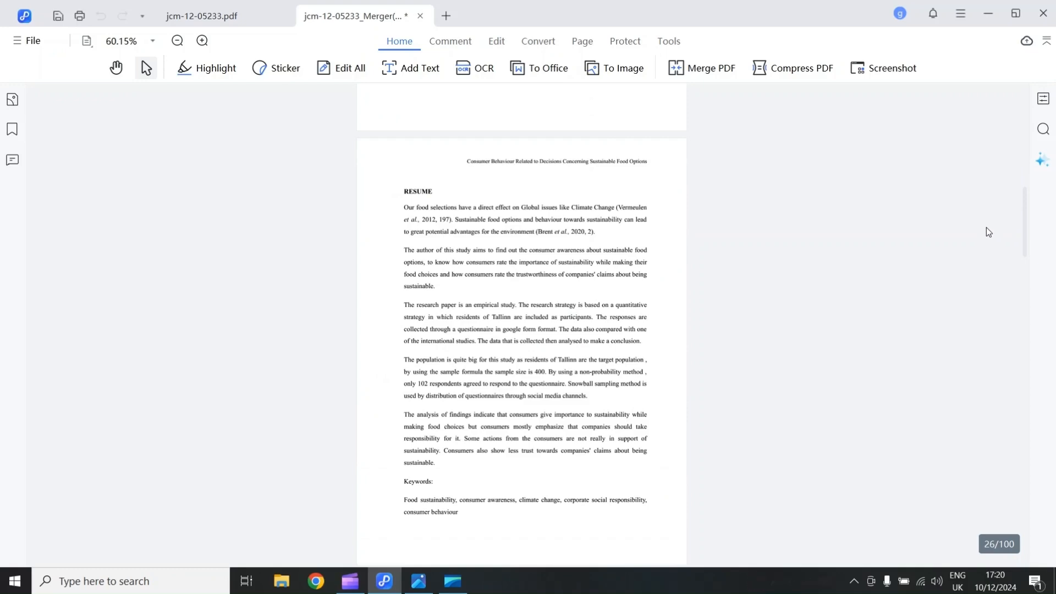
- Compress the original jcm-12-05233 PDF at high quality into its source directory and close the output folder window
click(218, 15)
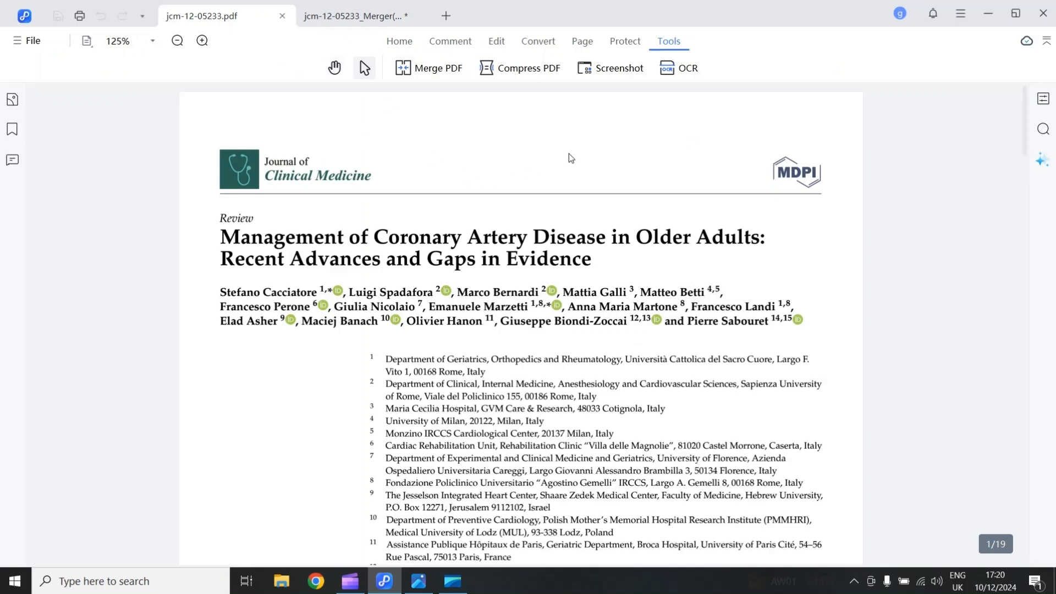
click(518, 77)
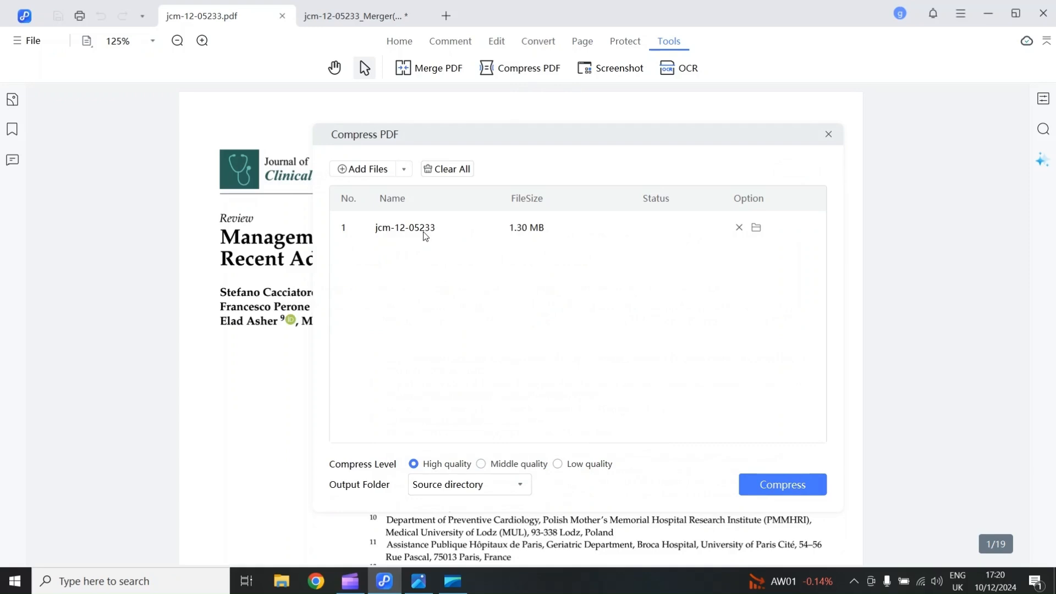
click(769, 483)
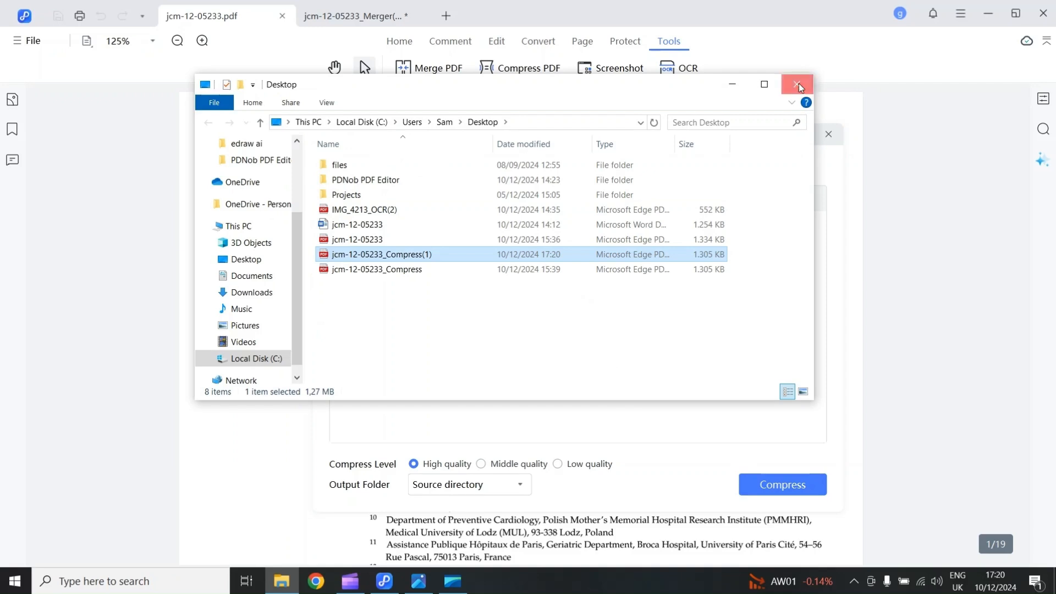
click(797, 85)
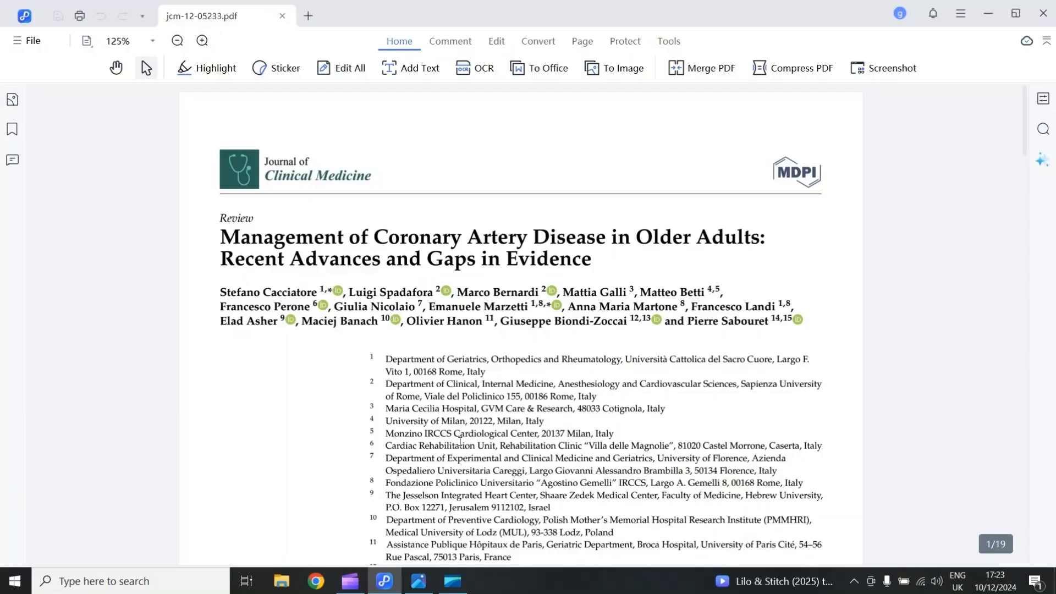
- Try the encryption options for an open password and an editing and page extraction password, and leave without saving
scroll(532, 389, down, 2)
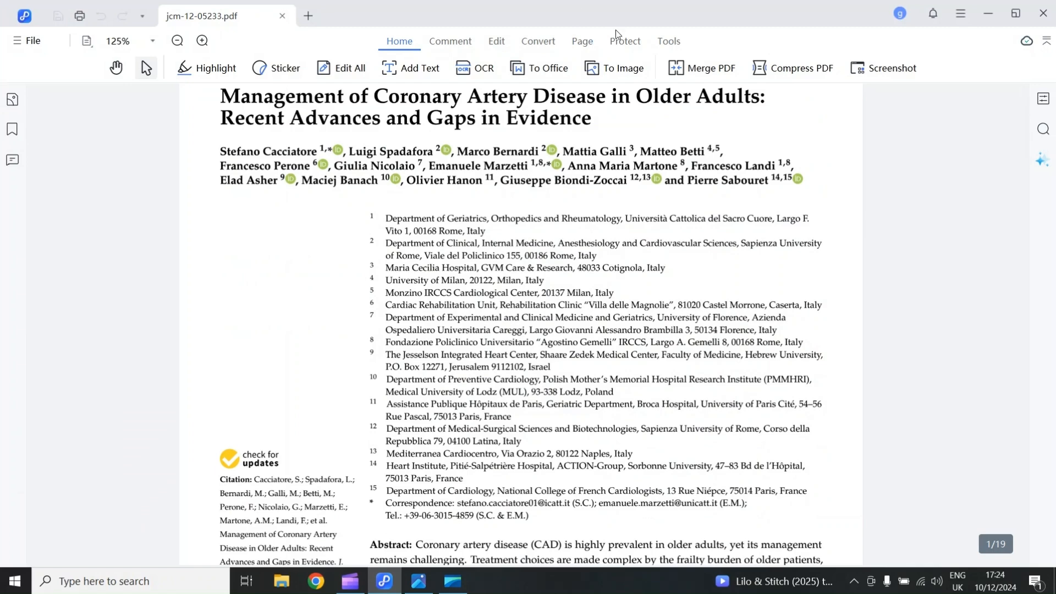
click(629, 43)
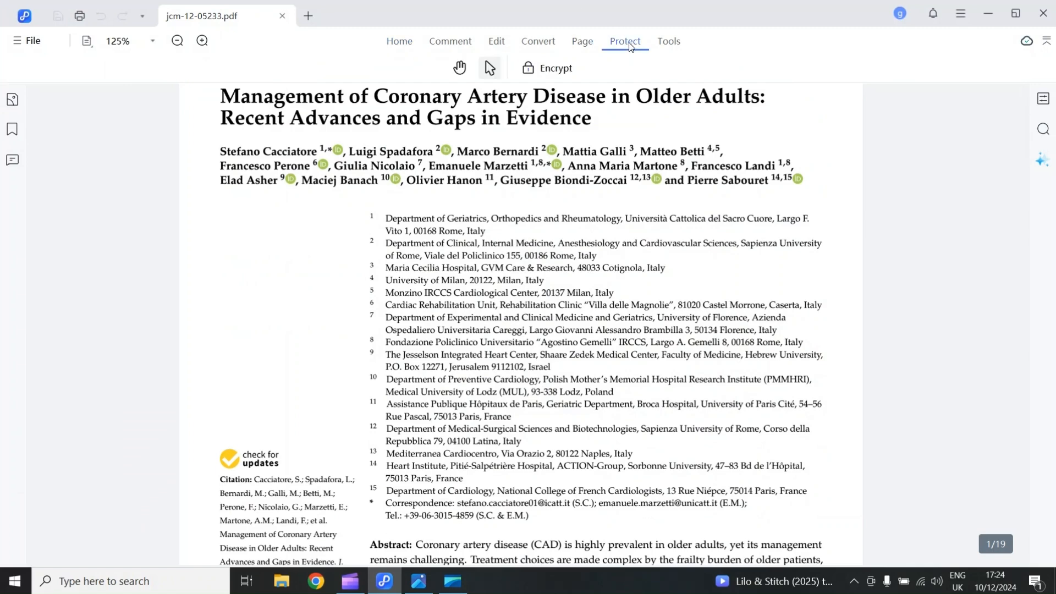
click(561, 72)
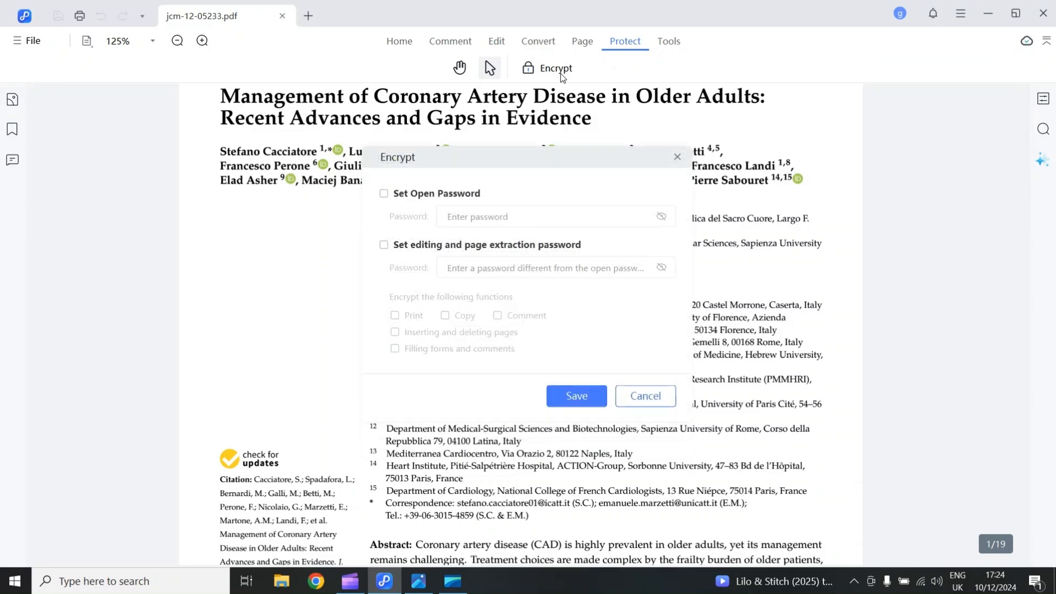
click(384, 194)
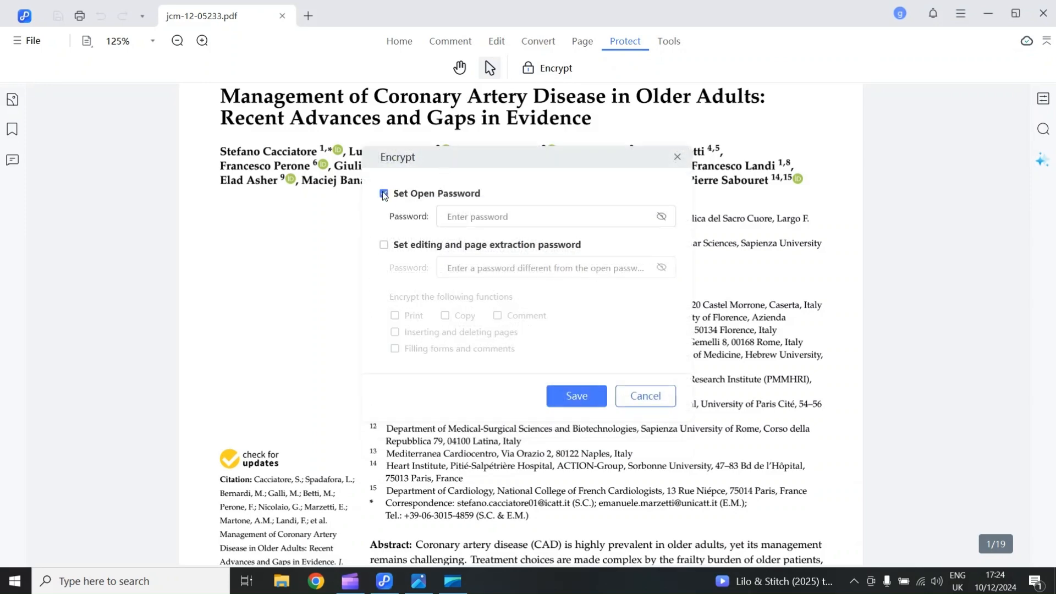
click(385, 245)
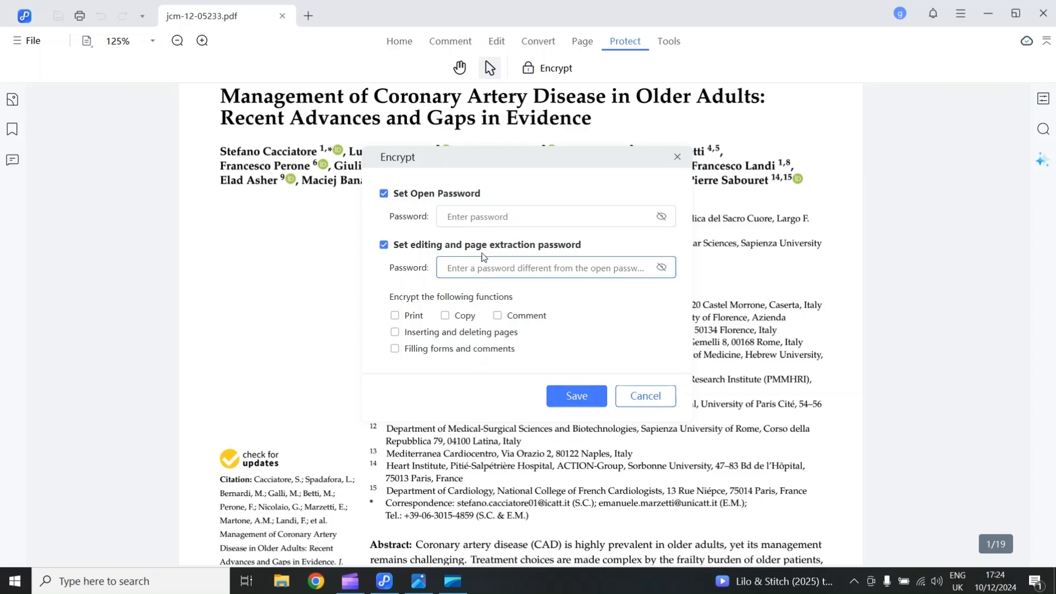
click(643, 405)
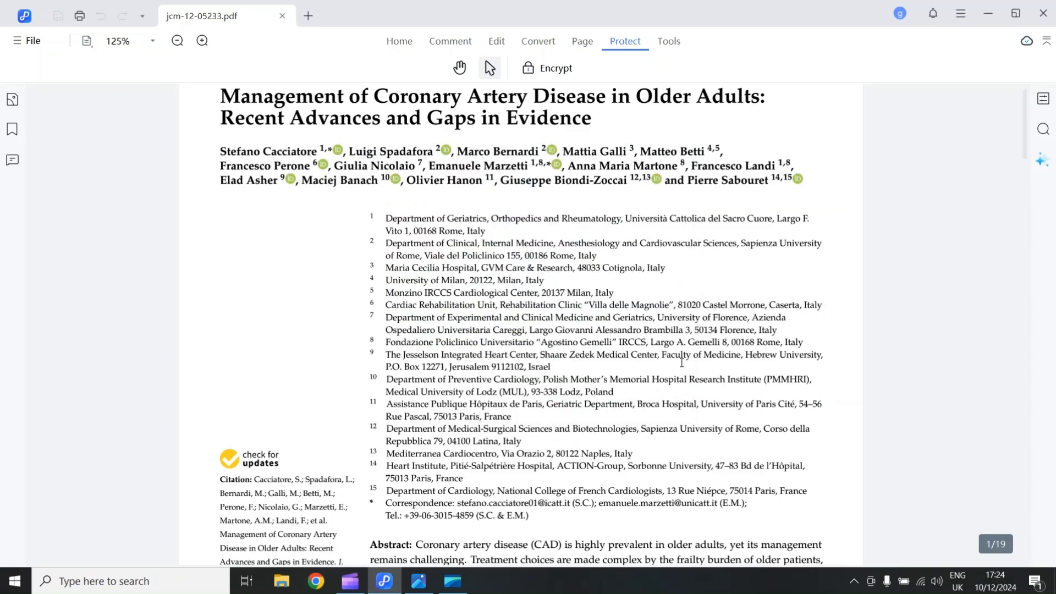
click(25, 47)
mouse_move(62, 201)
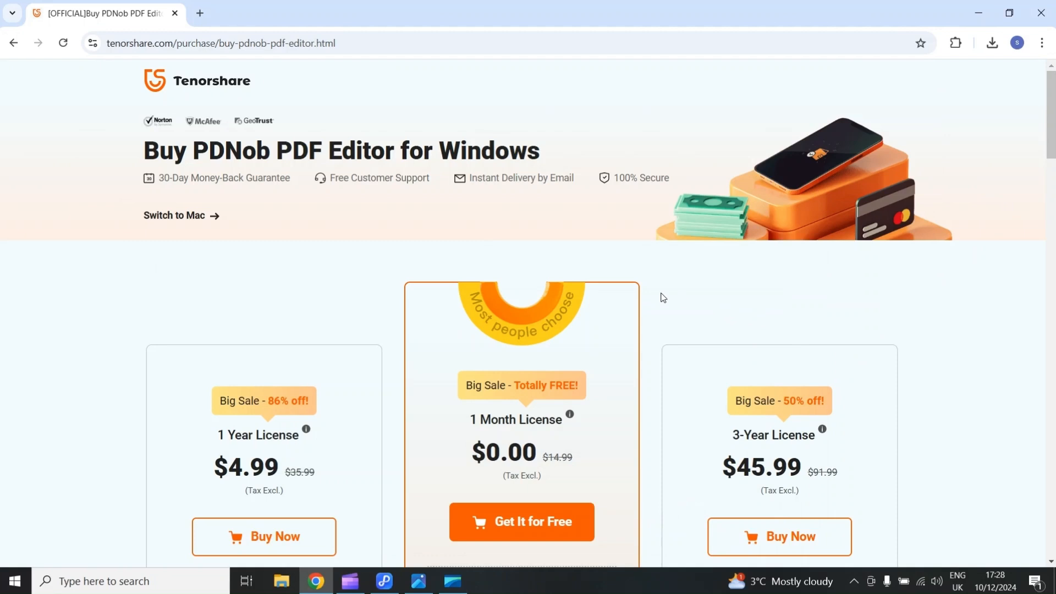
- In Chrome, review the 1-year, 1-month and 3-year license plans on the PDNob PDF Editor for Windows purchase page
scroll(663, 298, down, 2)
scroll(665, 298, down, 1)
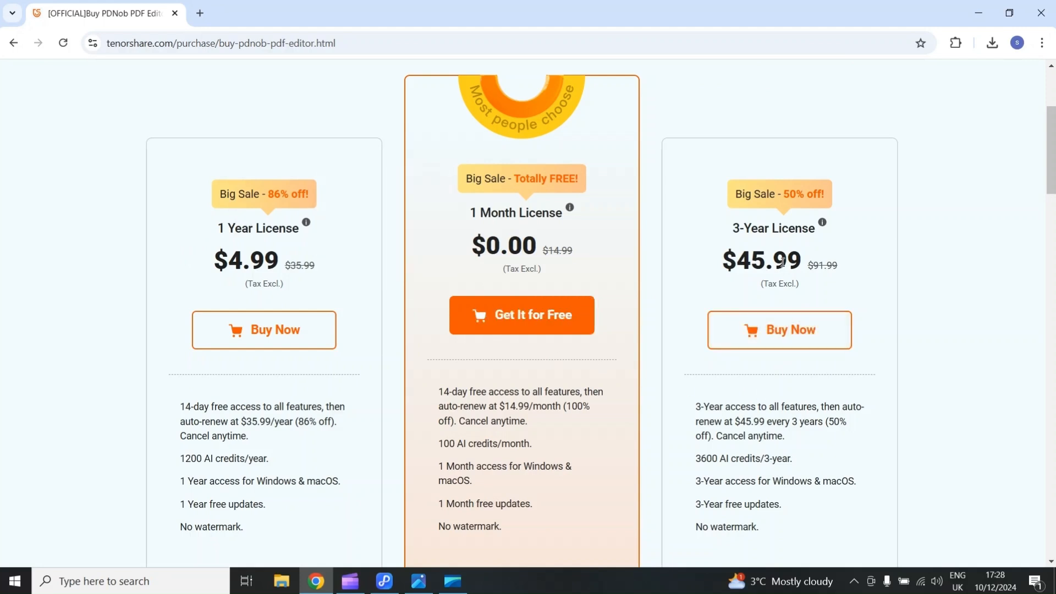
scroll(783, 262, up, 4)
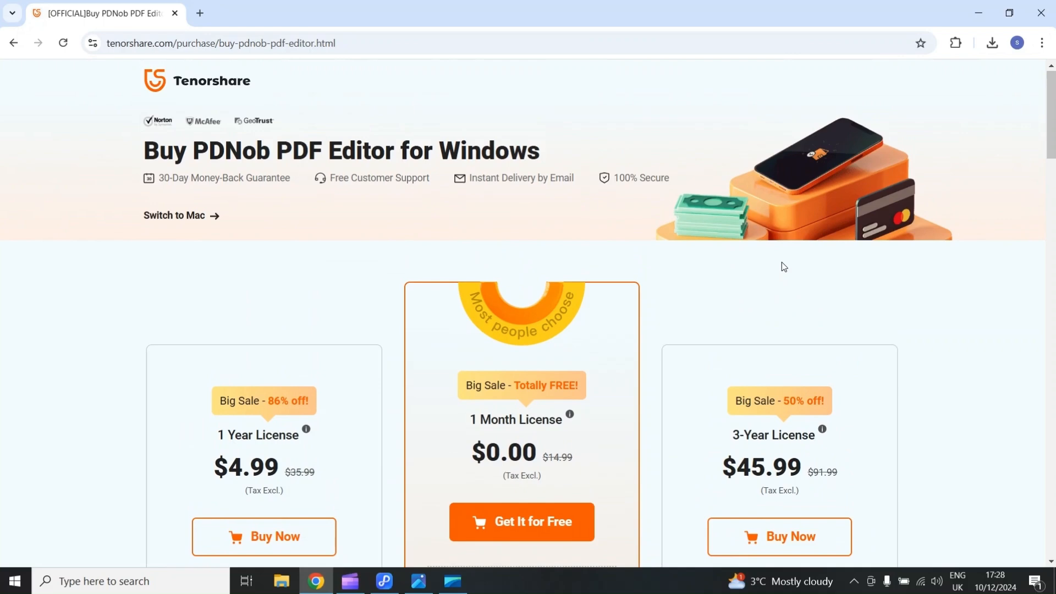